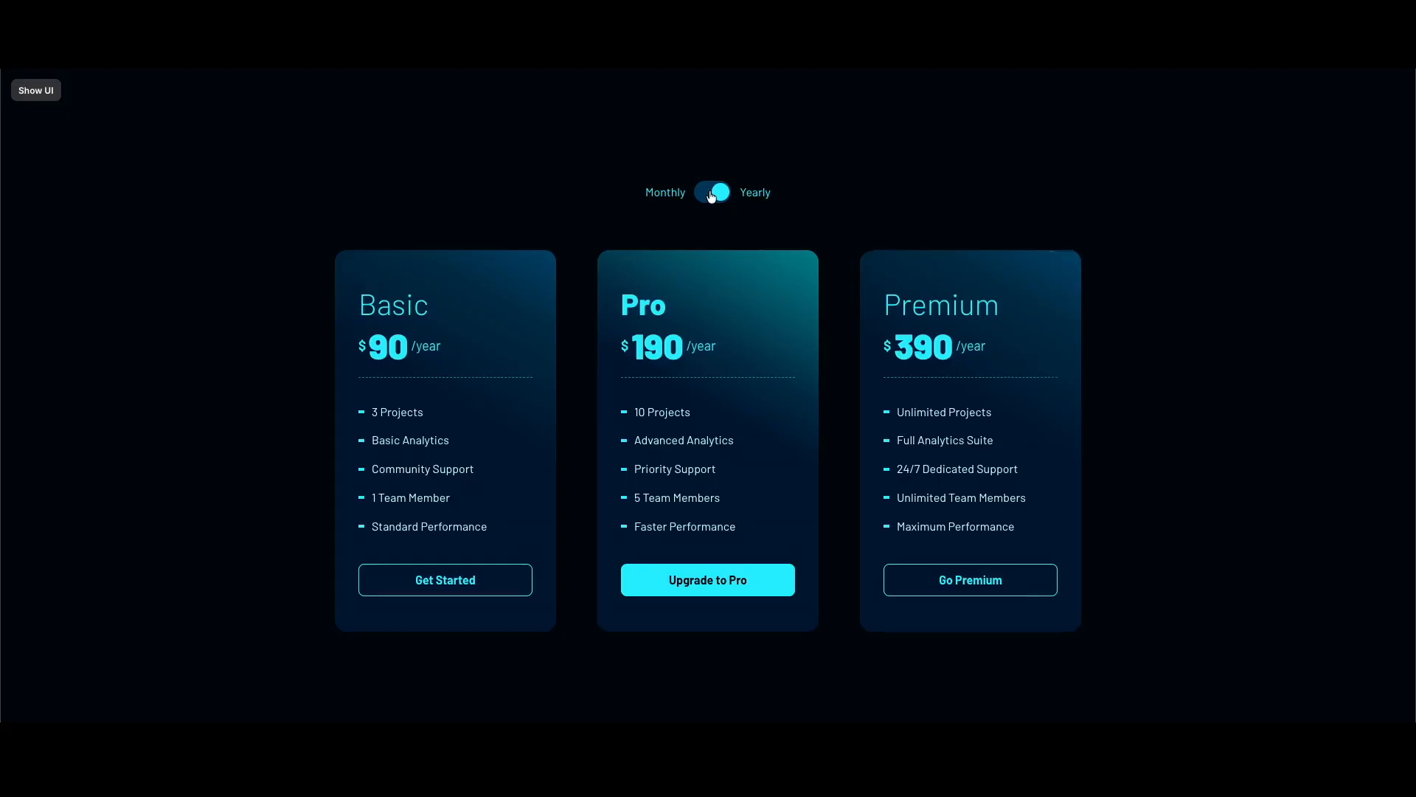
# Step: Flip the previewed pricing cards between yearly and monthly billing with the toggle
pyautogui.click(711, 195)
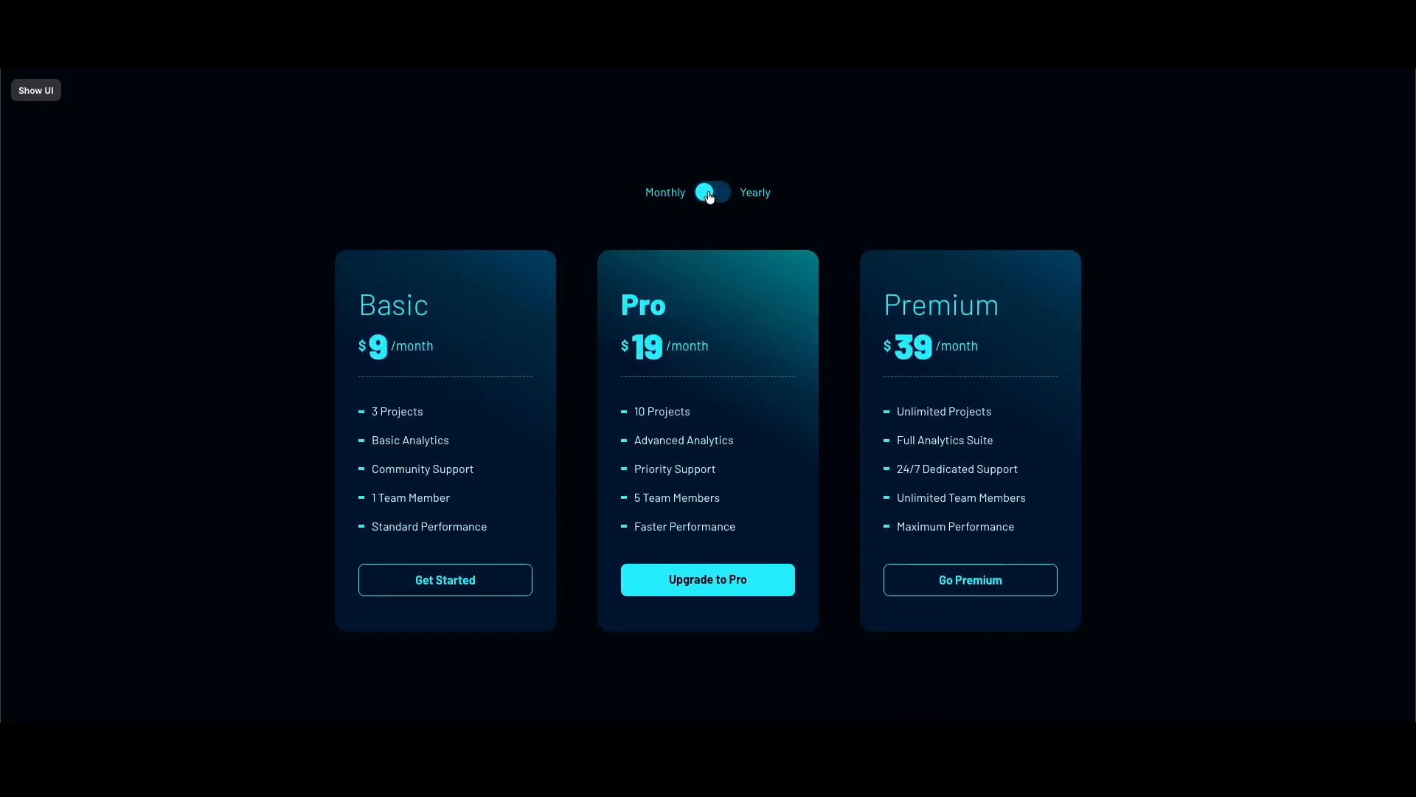
pyautogui.click(710, 193)
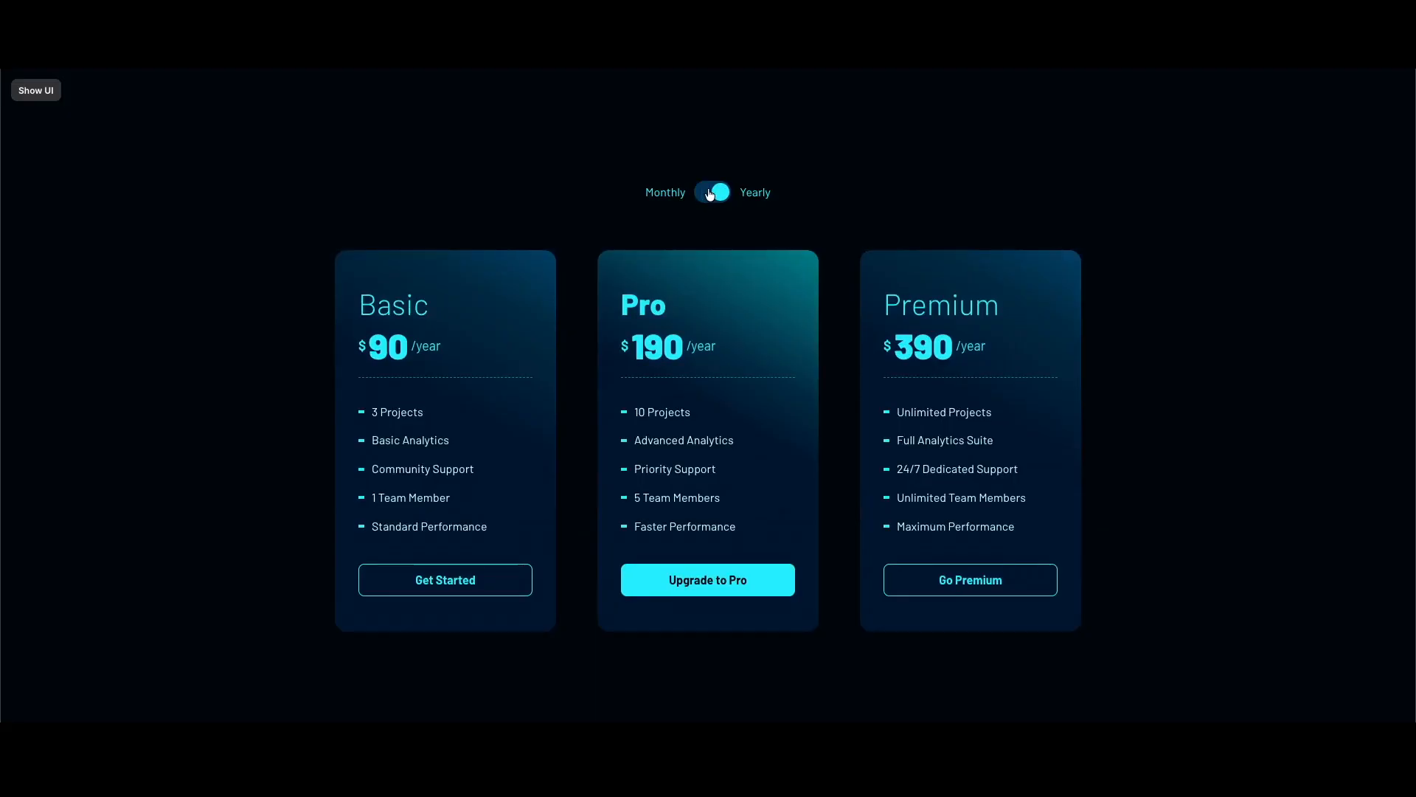
pyautogui.click(710, 194)
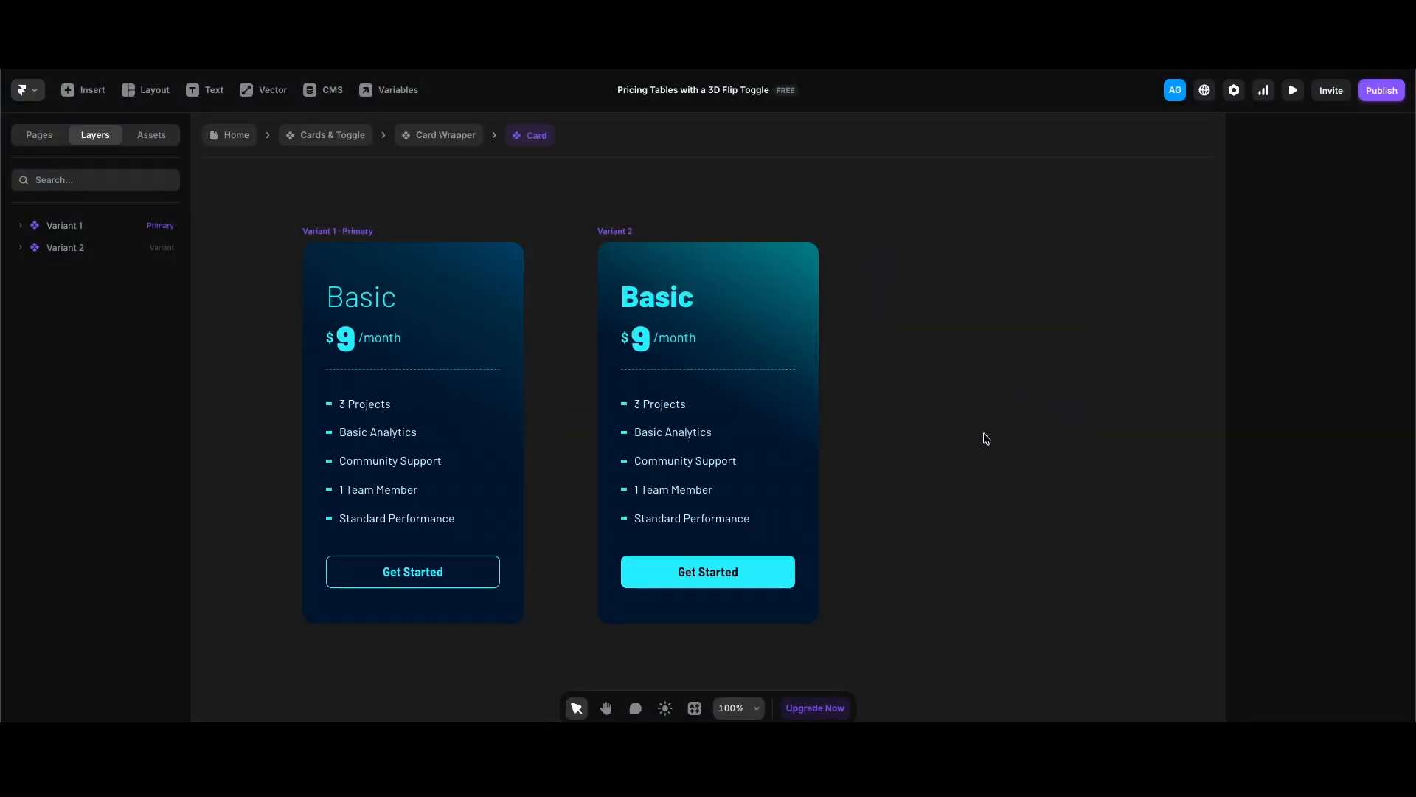
# Step: Inspect the text content variables assigned to the title, price and period in the Card component's Variant 1
pyautogui.click(383, 307)
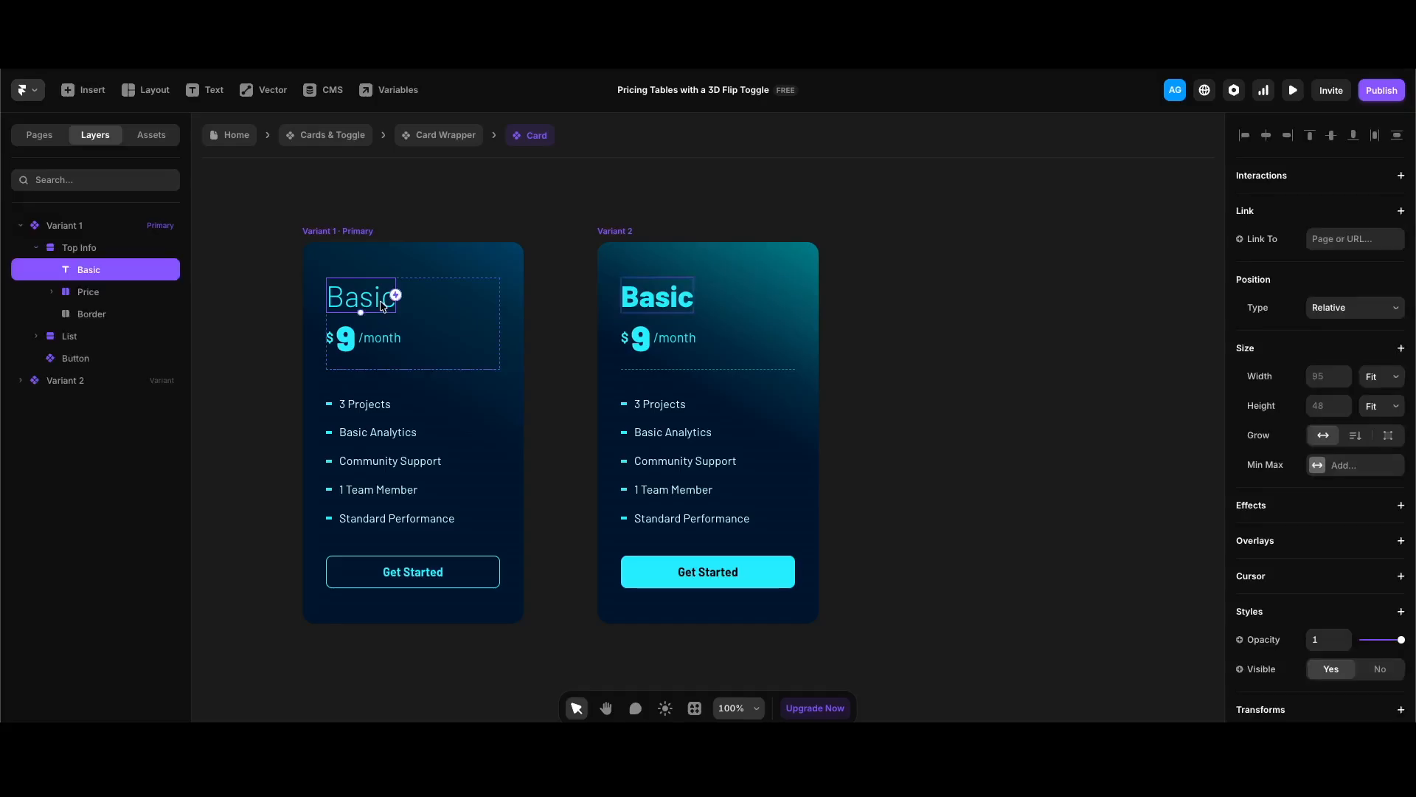
pyautogui.scroll(-6, 1321, 442)
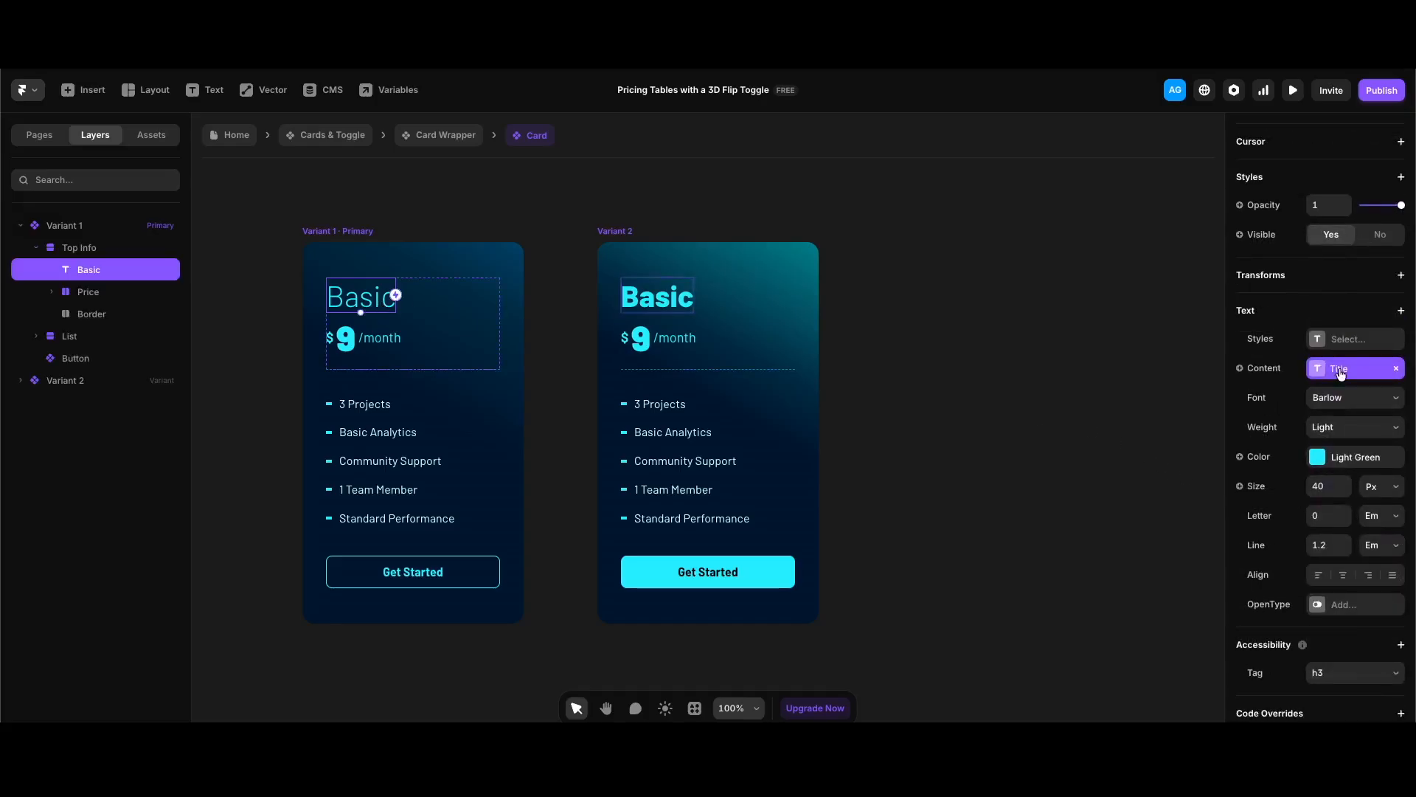
pyautogui.click(346, 347)
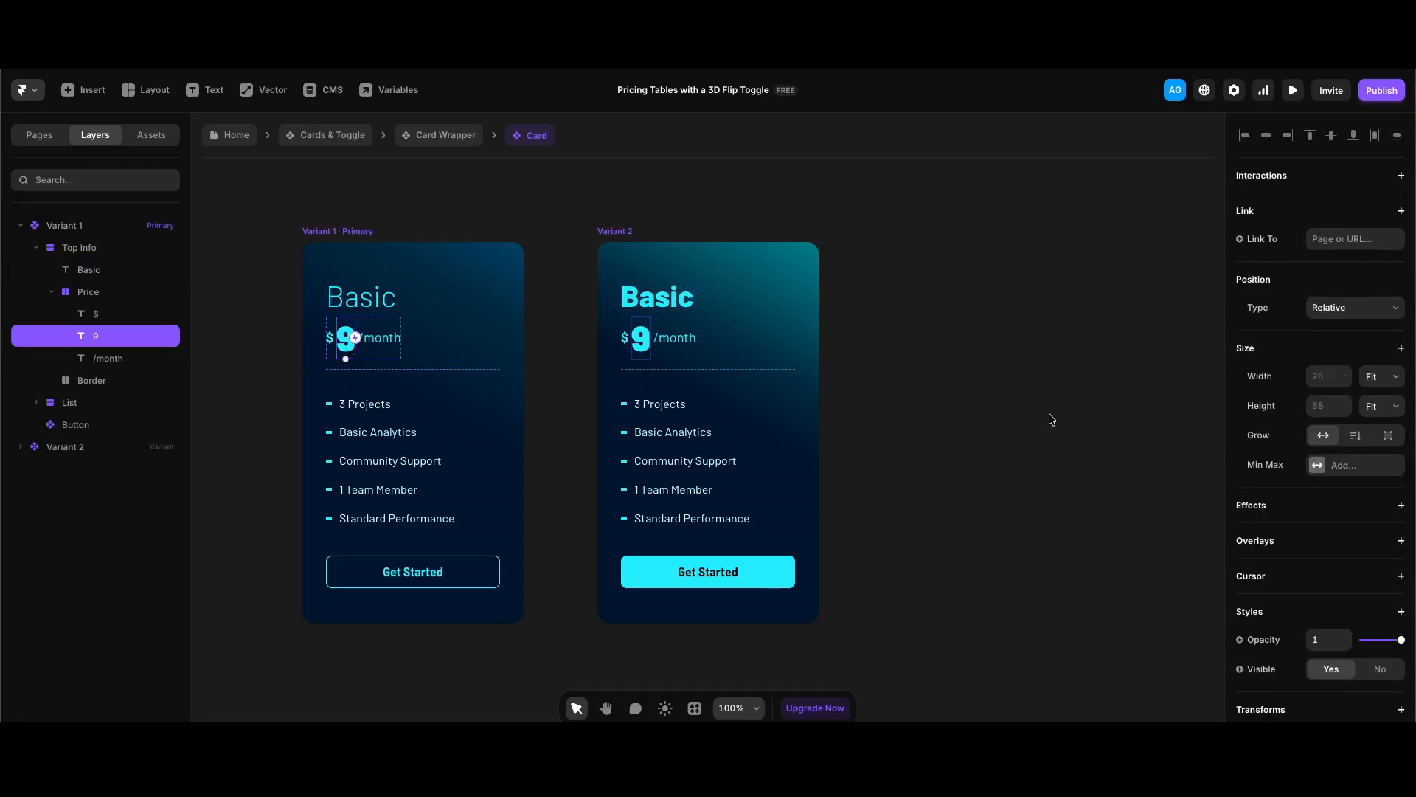
pyautogui.scroll(-2, 1367, 609)
pyautogui.scroll(-4, 1367, 609)
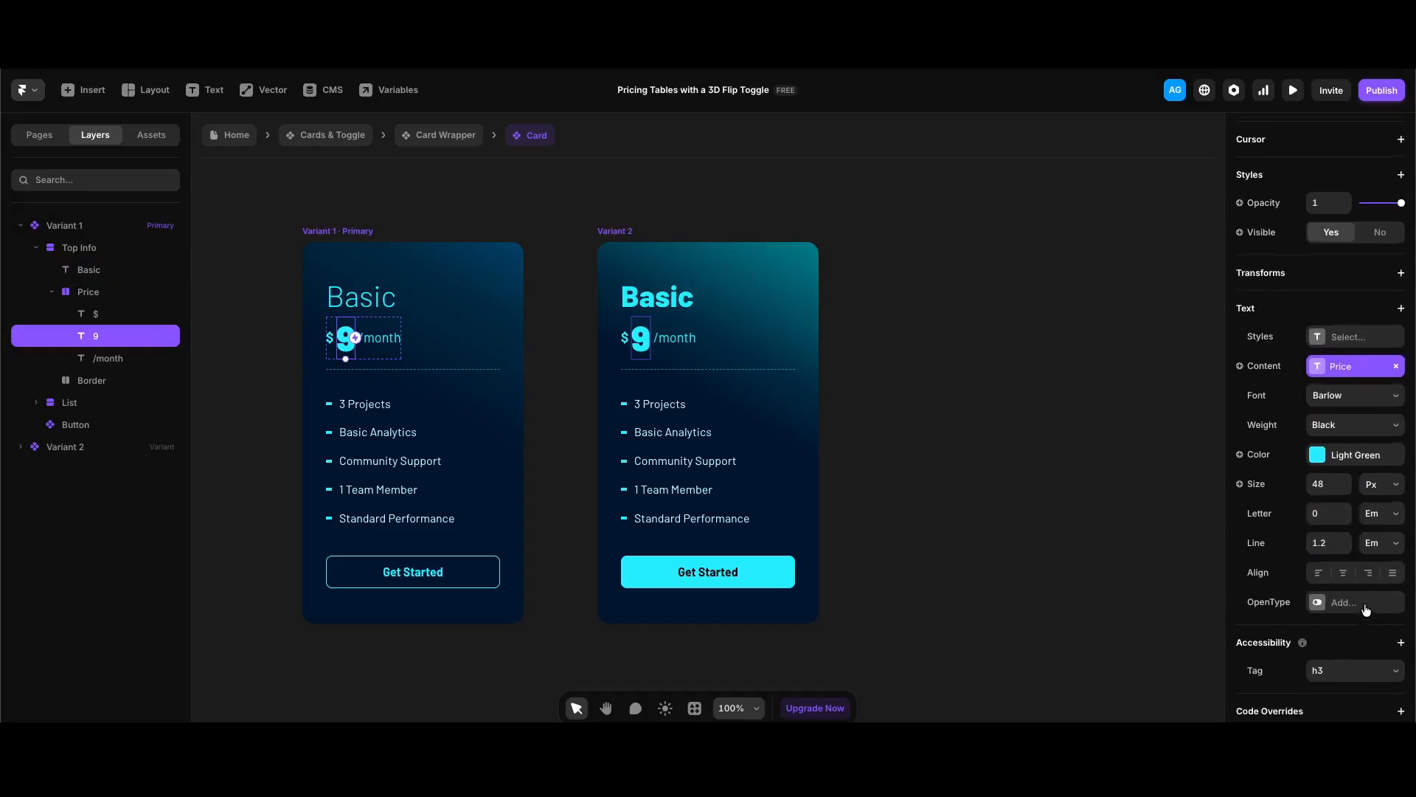
pyautogui.click(387, 341)
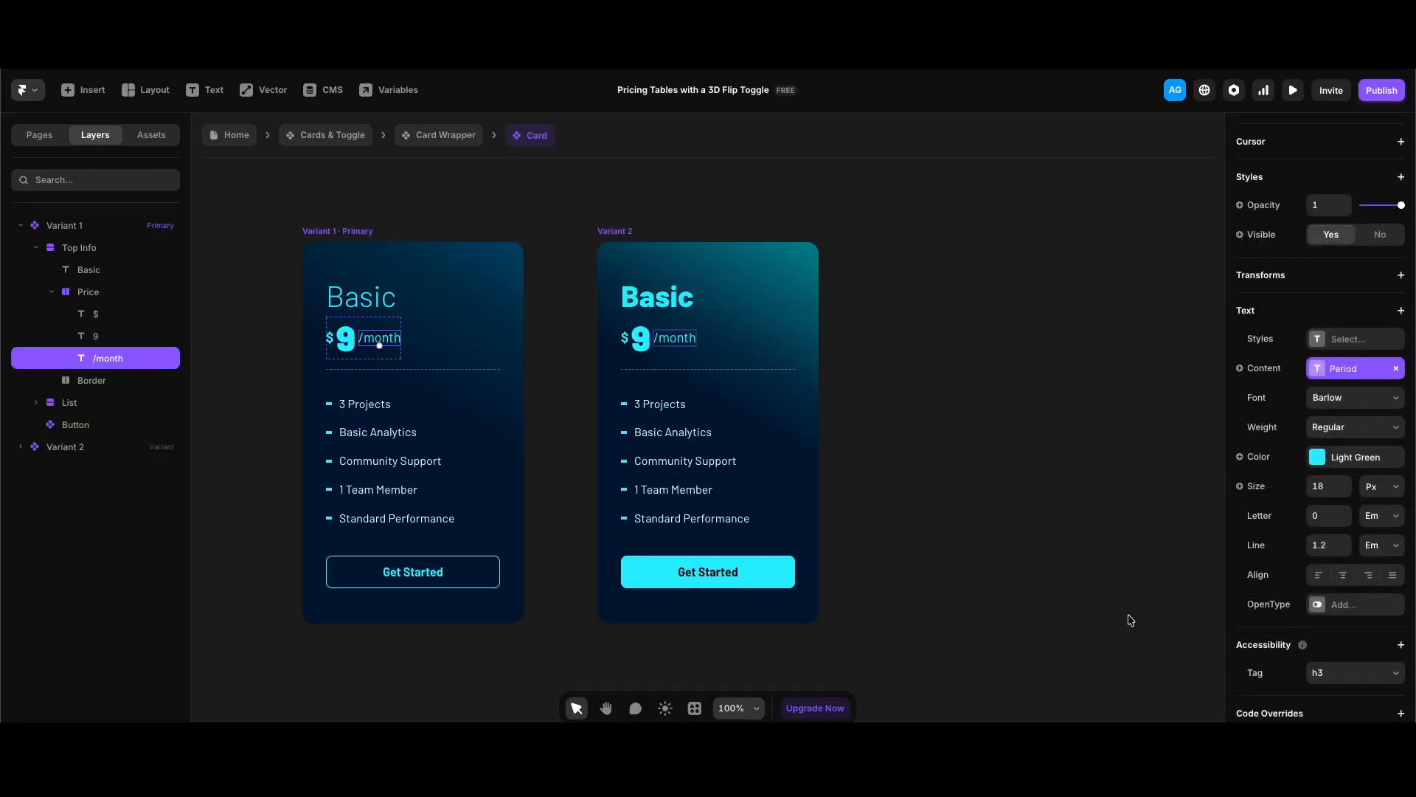
# Step: Check the content variables linked to the feature list texts in the card's primary variant
pyautogui.click(463, 421)
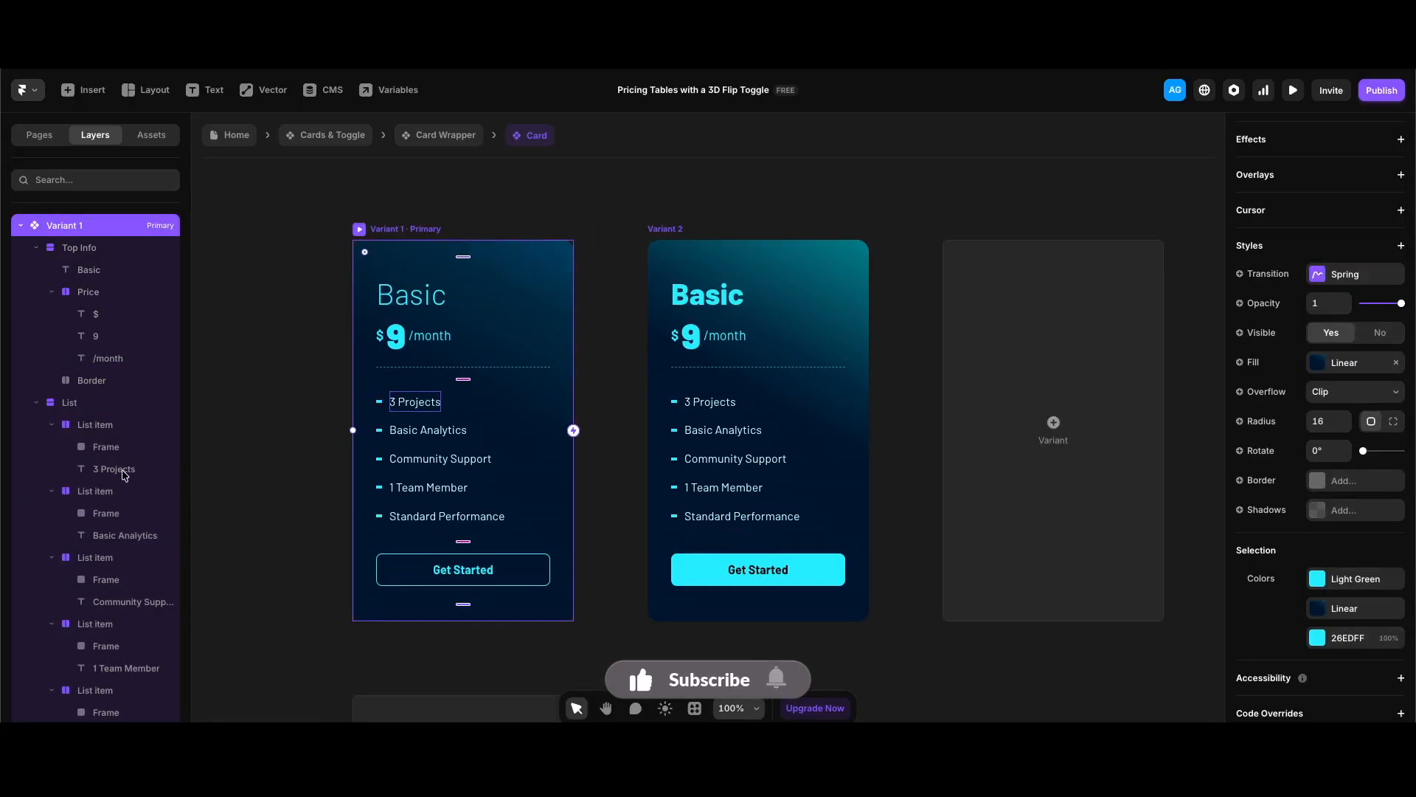
pyautogui.click(122, 469)
pyautogui.click(126, 536)
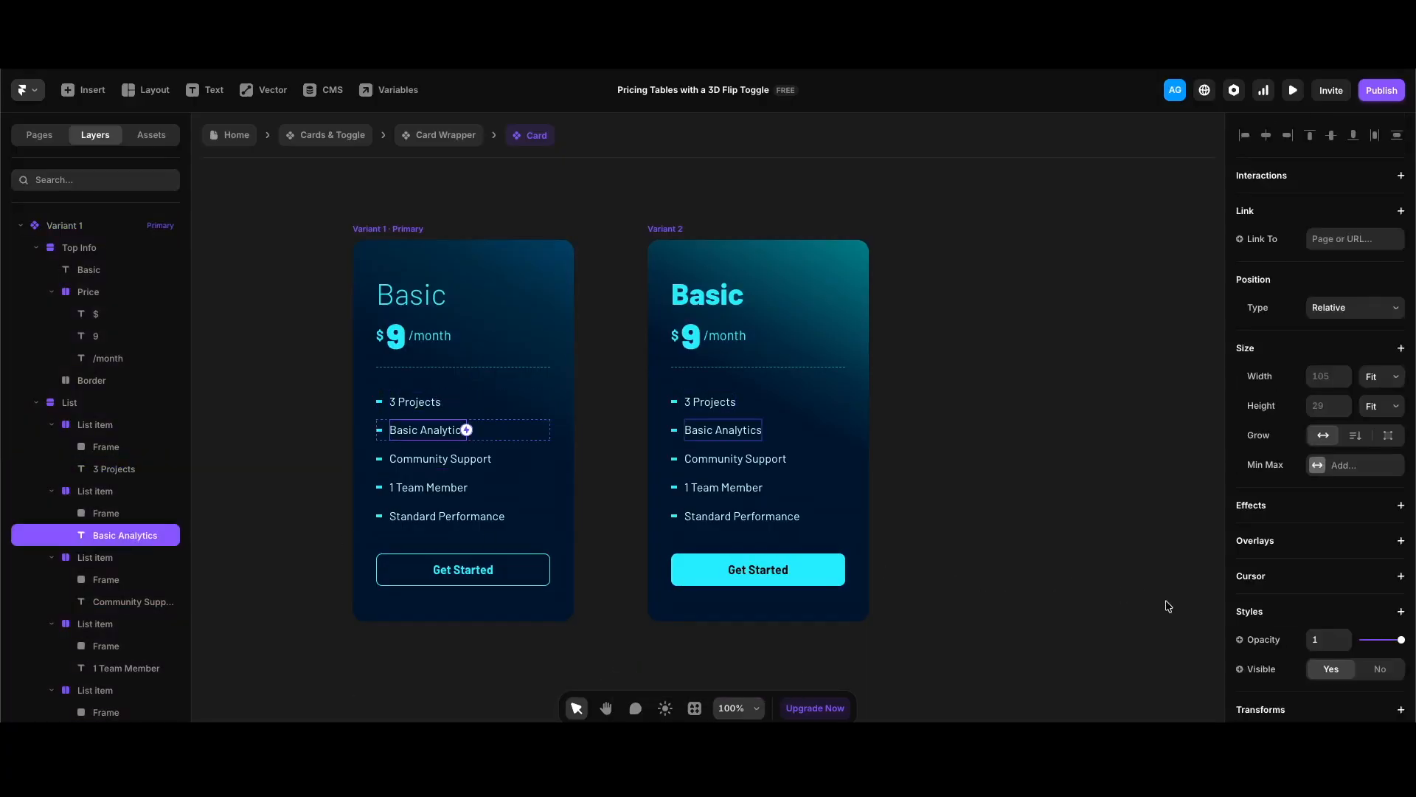
pyautogui.scroll(-3, 1299, 616)
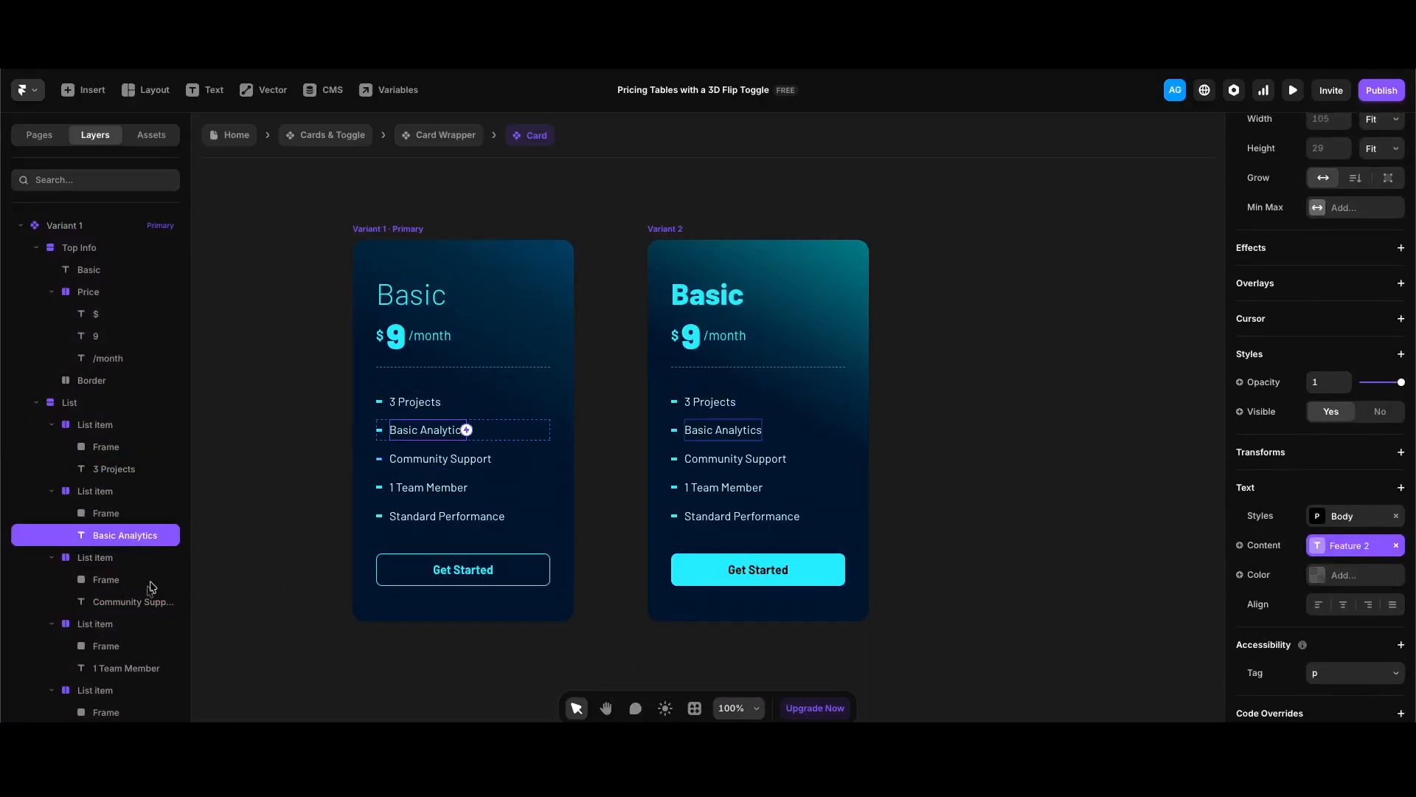
pyautogui.scroll(-1, 151, 592)
pyautogui.click(125, 673)
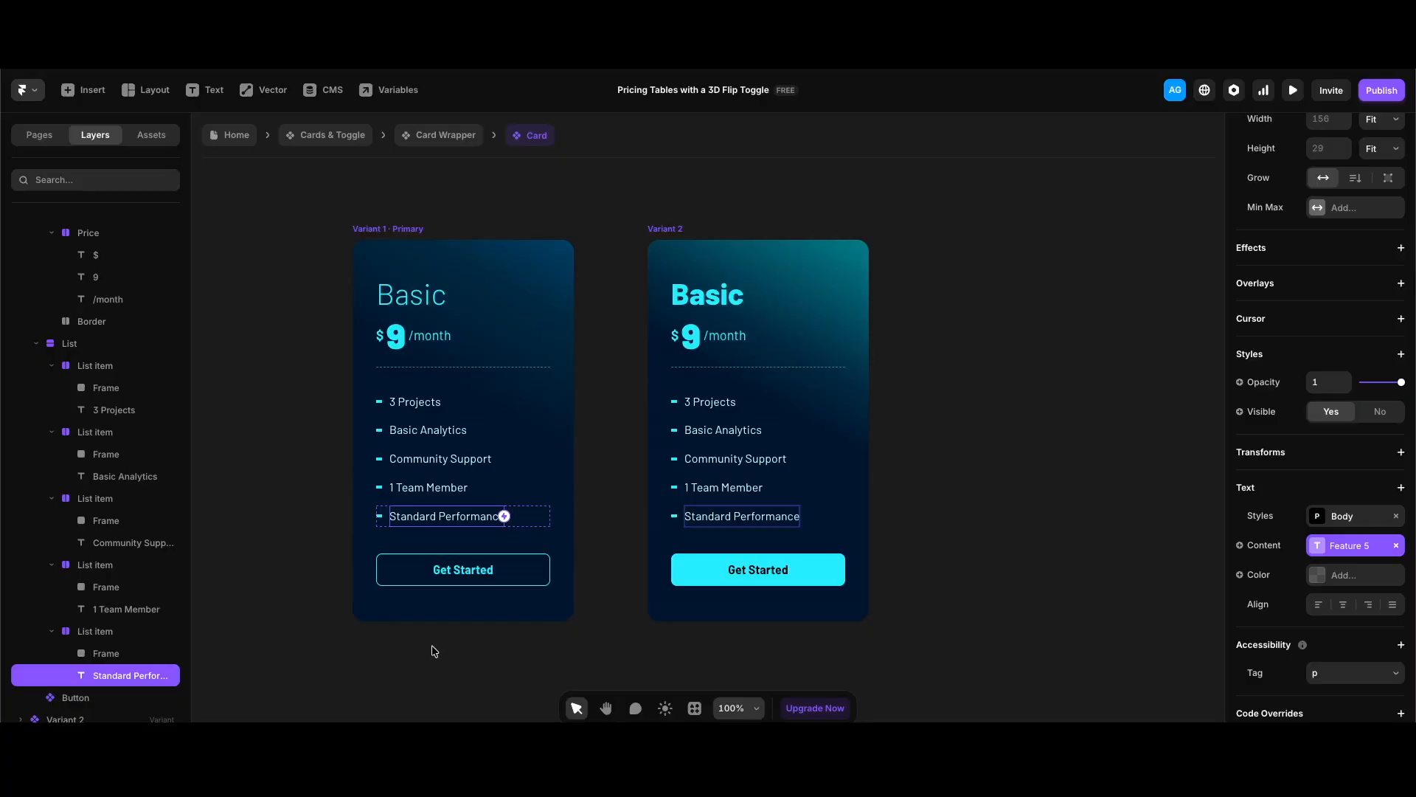
# Step: Inspect the primary card's button, open its component for editing and look at the Outlined and Filled variants
pyautogui.click(504, 579)
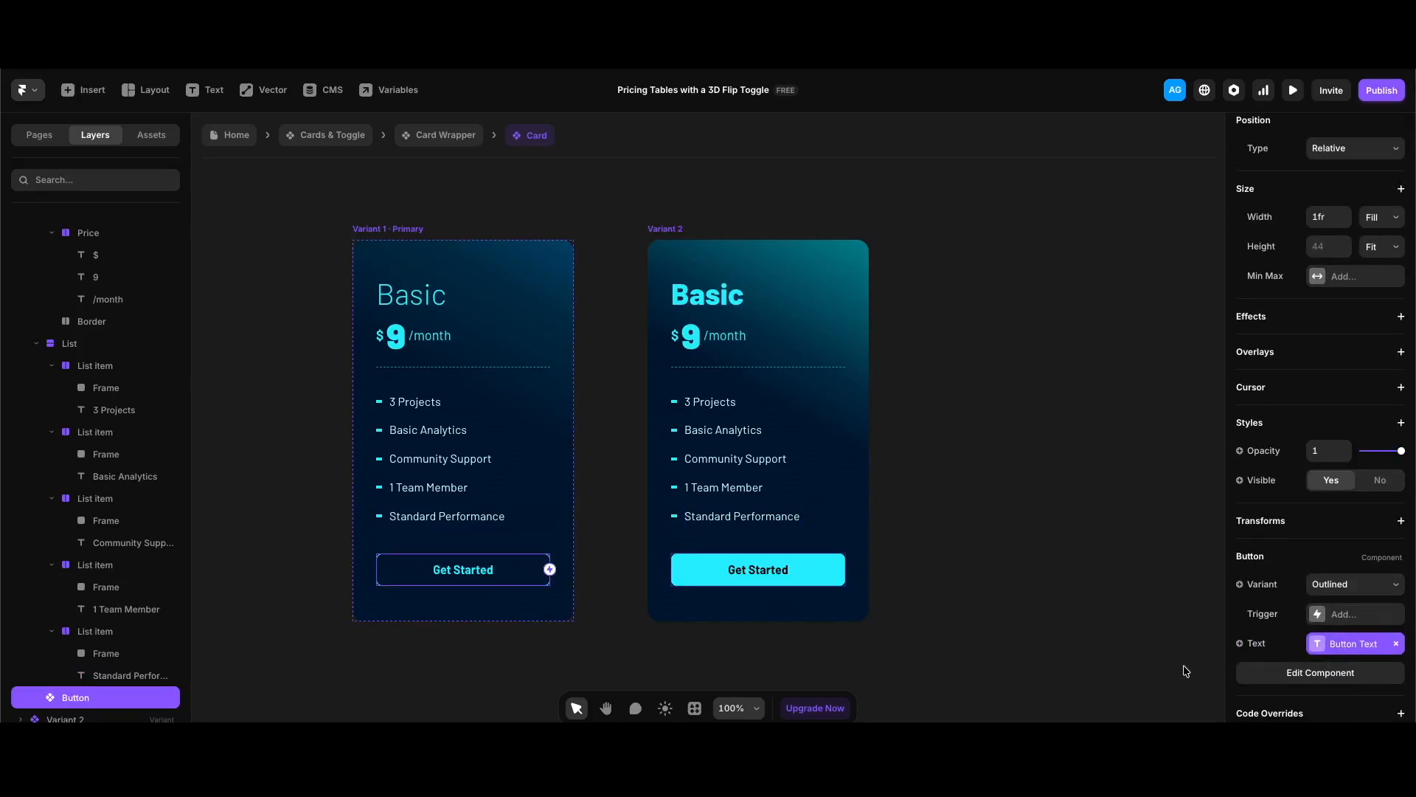
pyautogui.click(1254, 672)
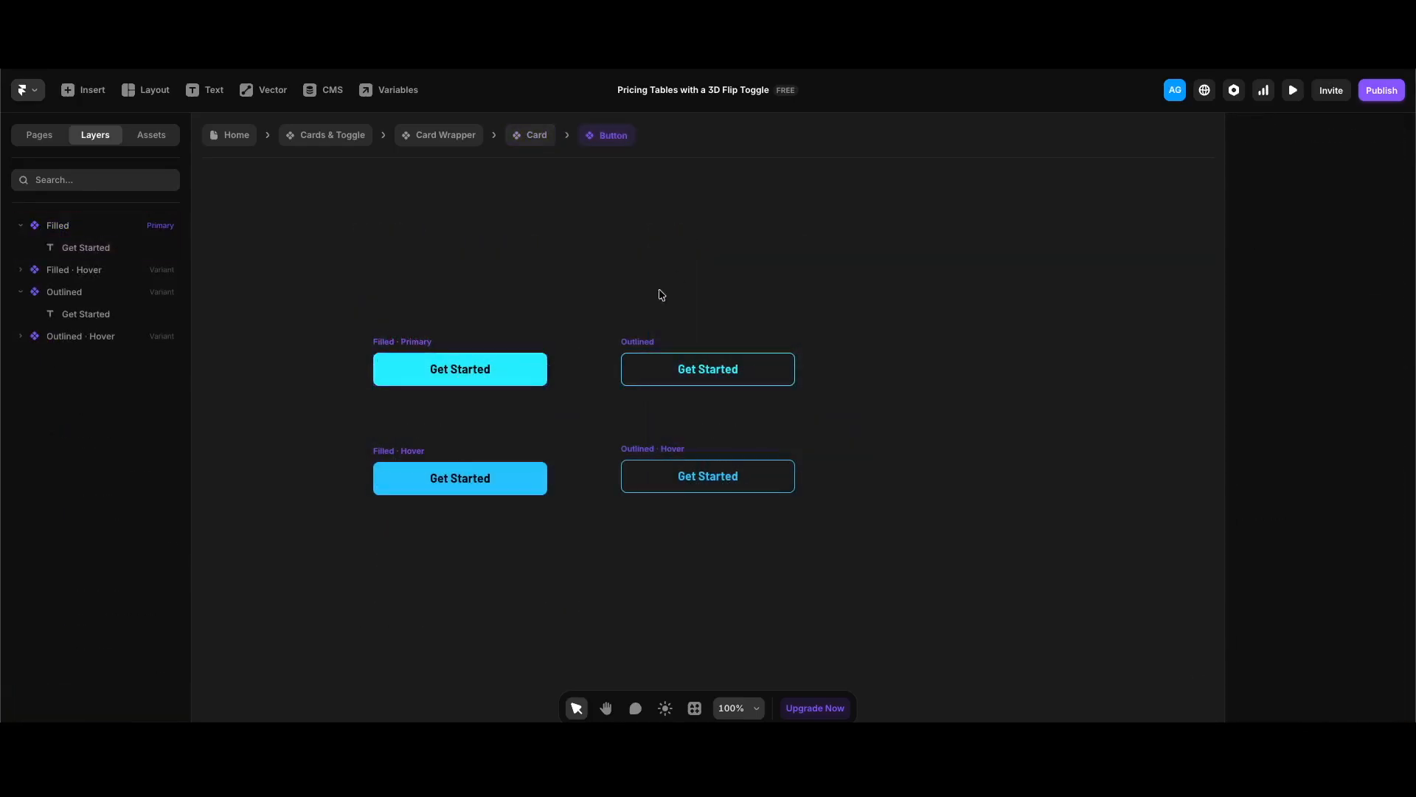
pyautogui.click(633, 344)
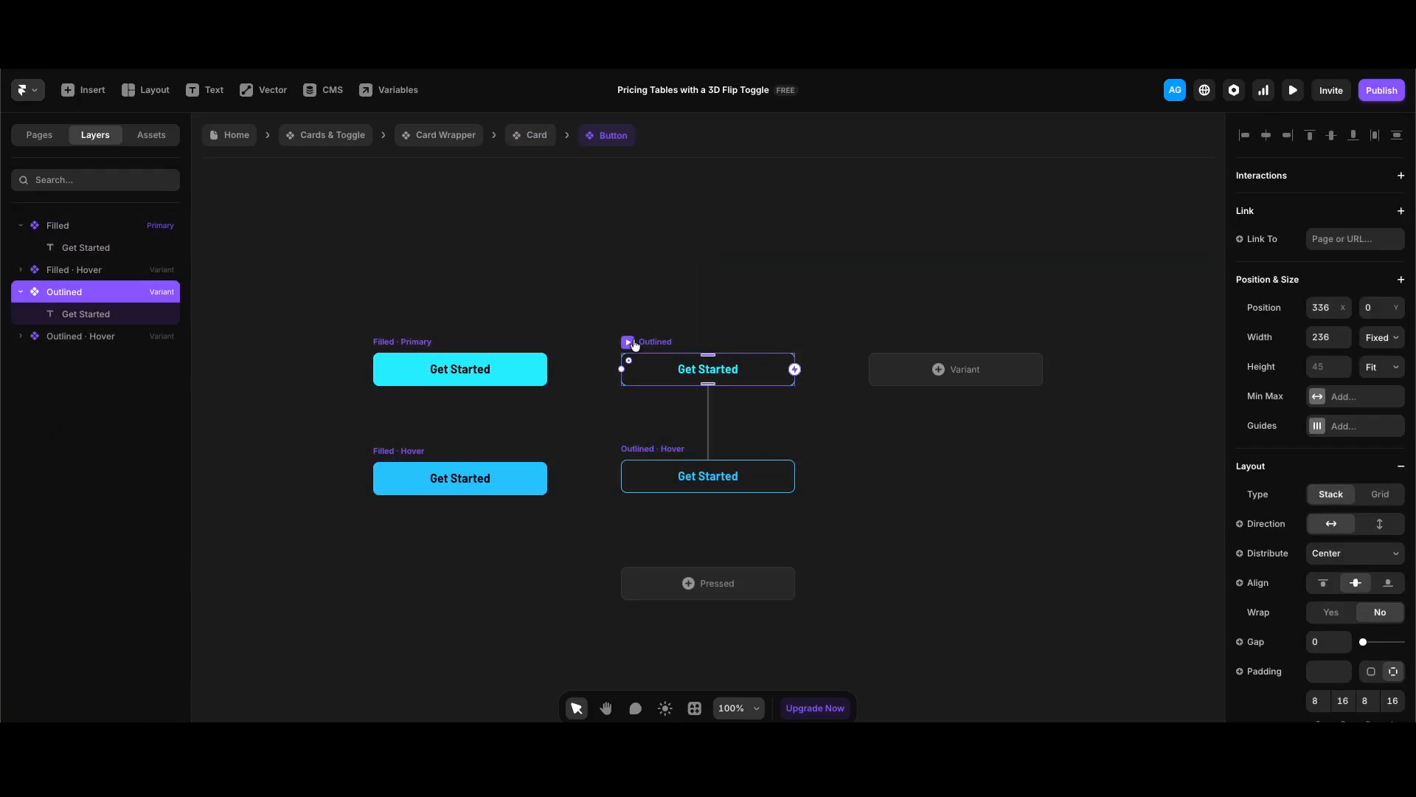
pyautogui.click(422, 343)
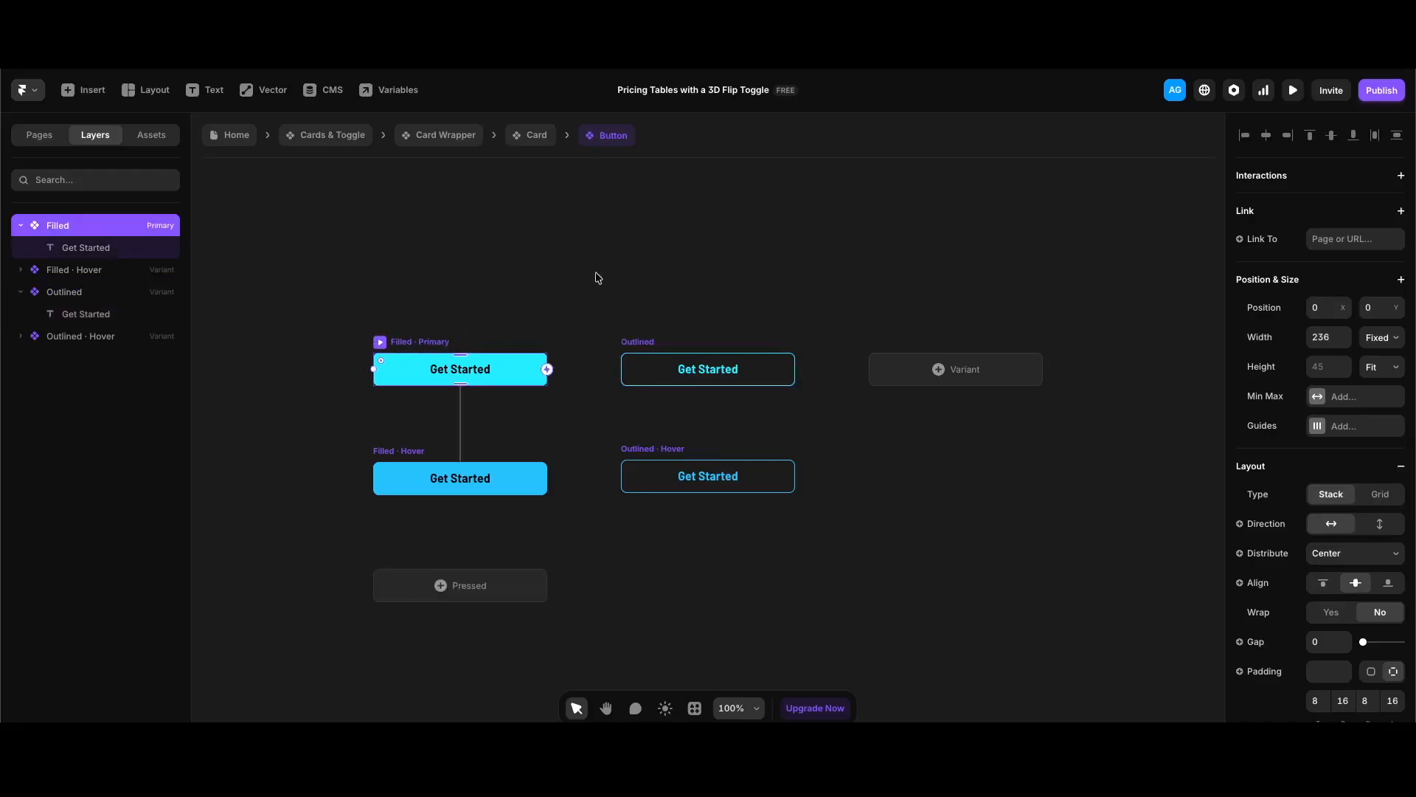
pyautogui.press('Escape')
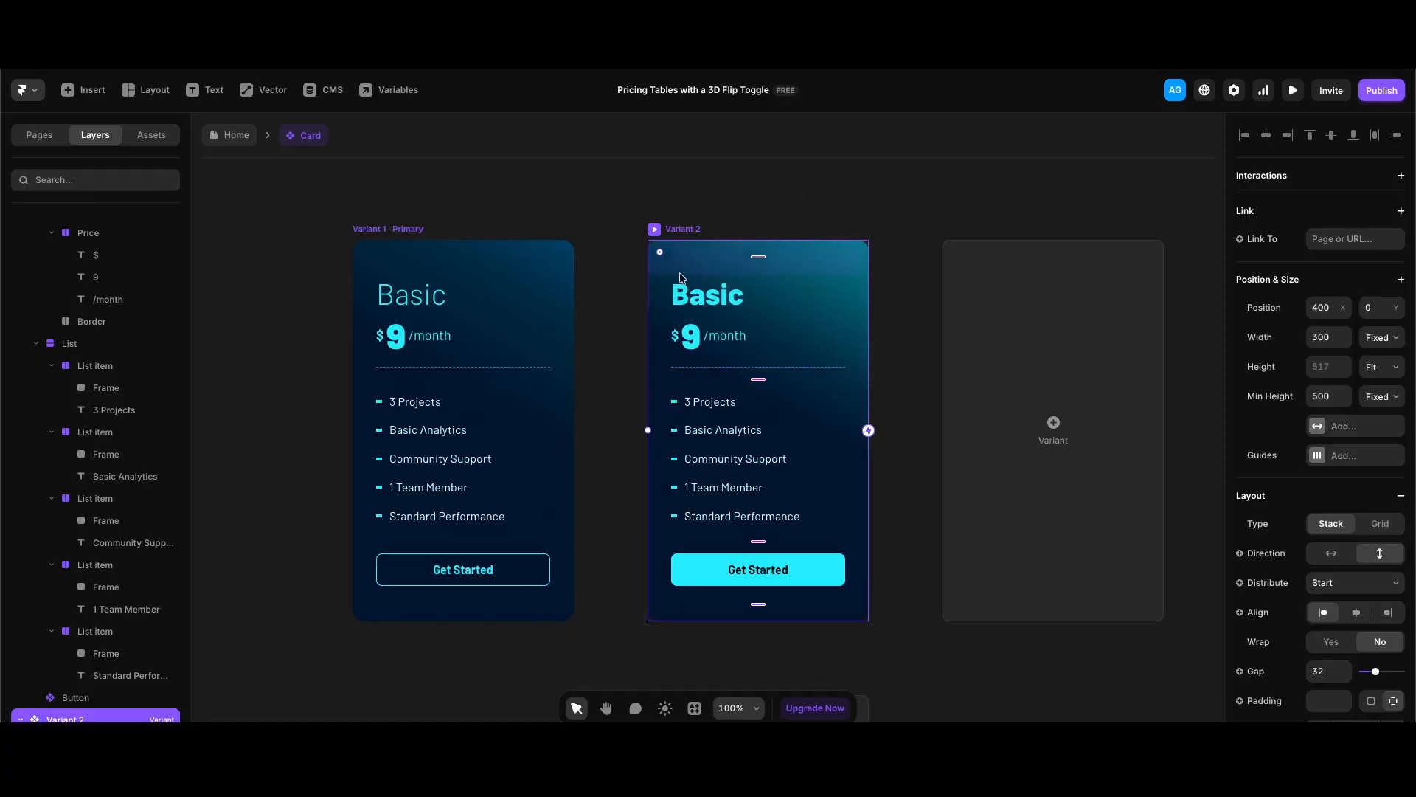
# Step: Inspect the title and the button of the card's Variant 2
pyautogui.click(686, 297)
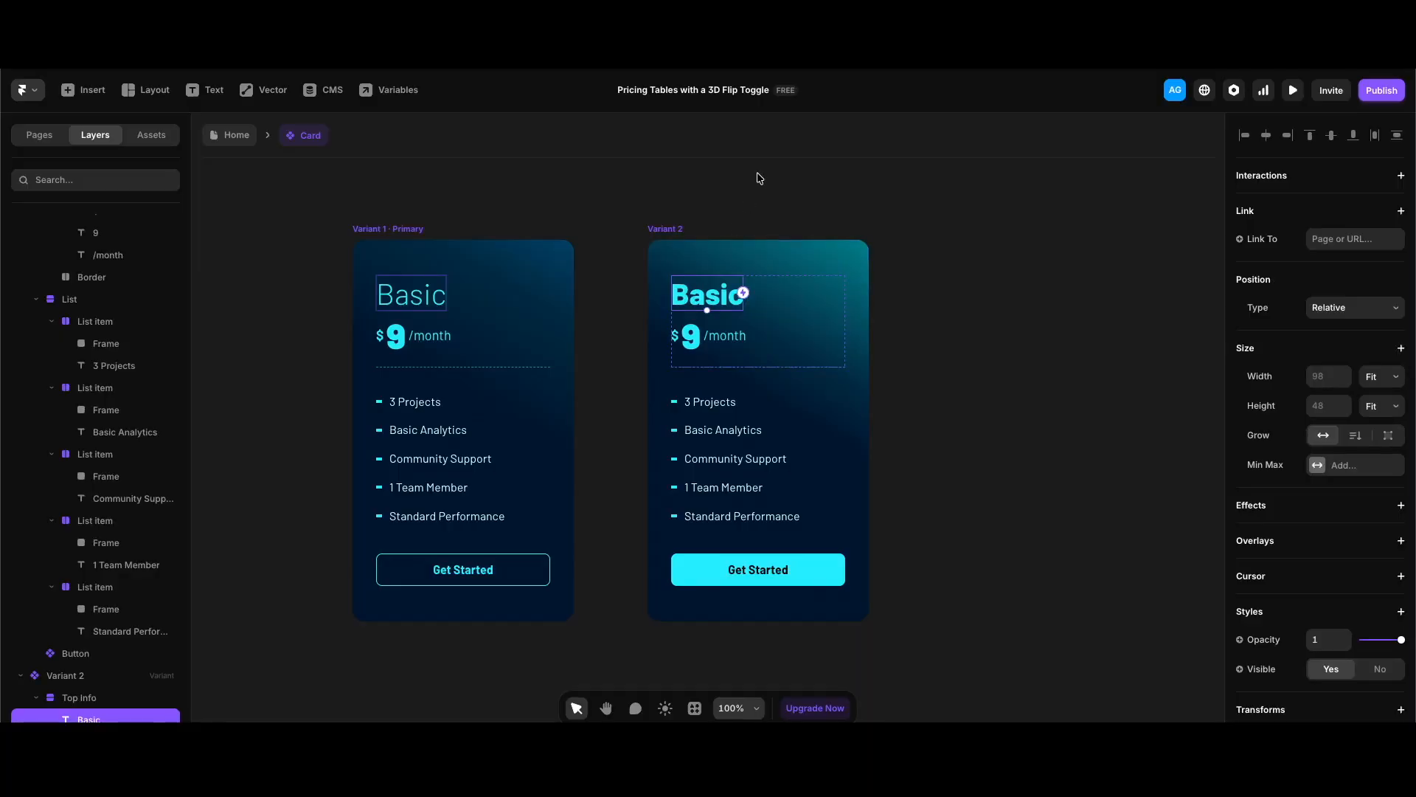
pyautogui.click(819, 572)
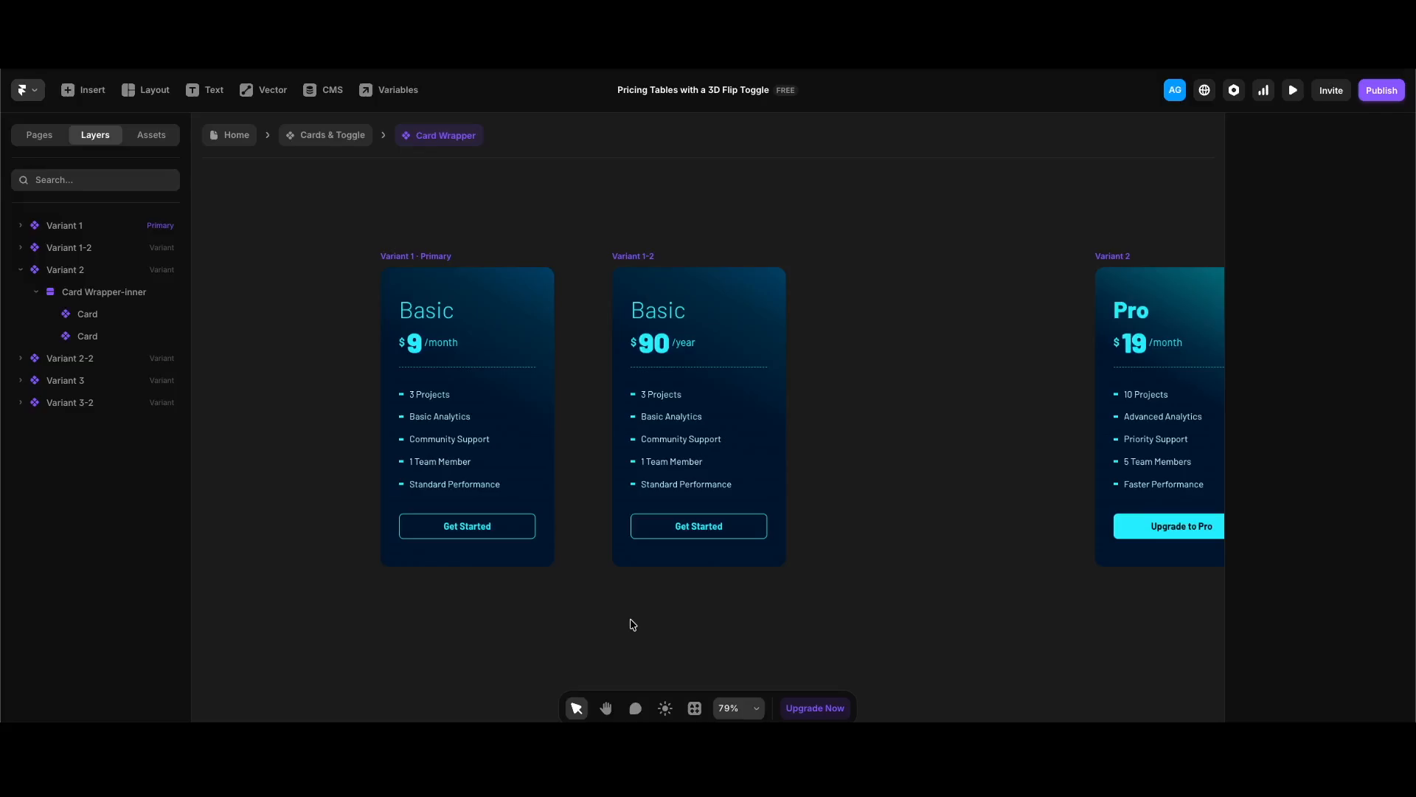
# Step: Examine Variant 1's Card Wrapper-inner and its two nested cards, including the second card's position and 3D transform
pyautogui.click(124, 292)
pyautogui.click(446, 273)
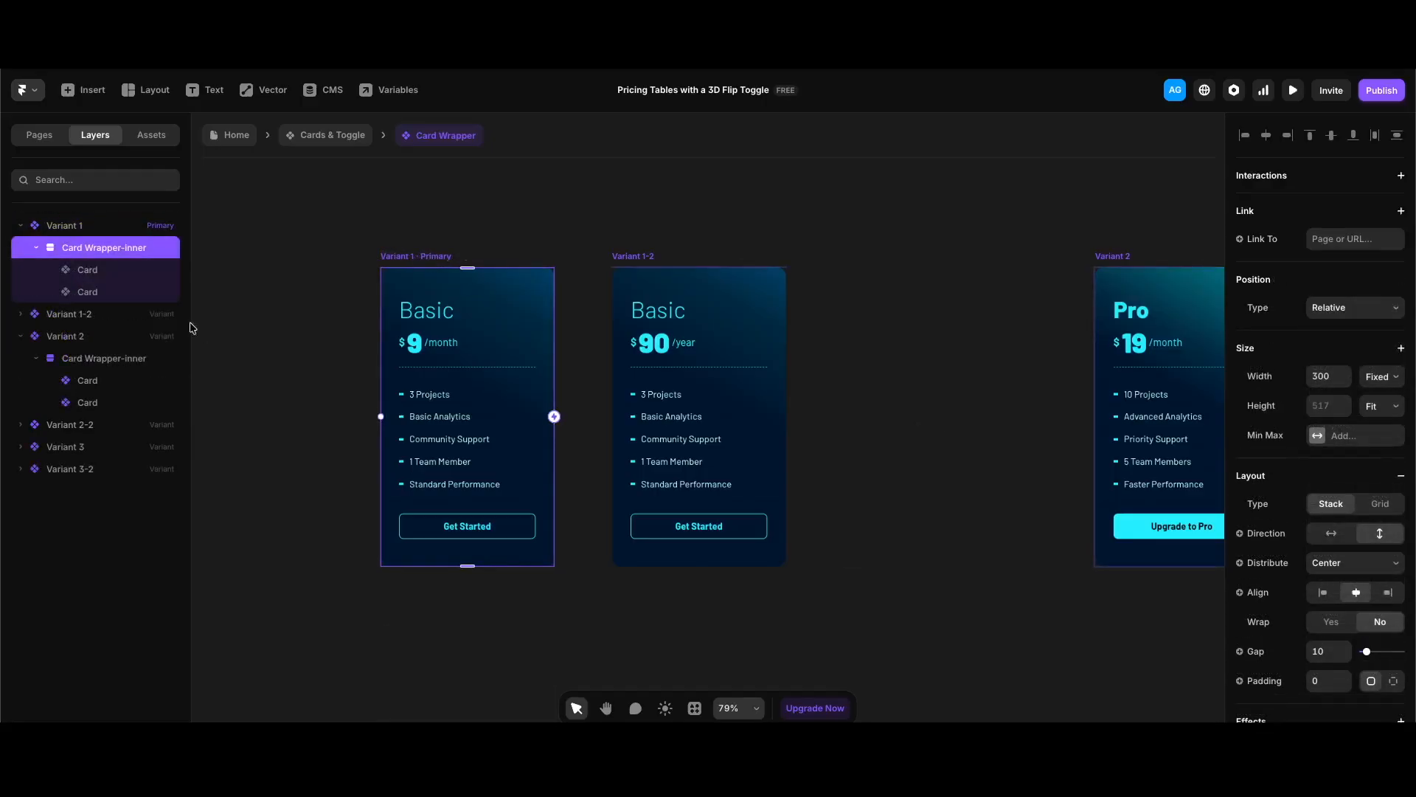
pyautogui.click(96, 273)
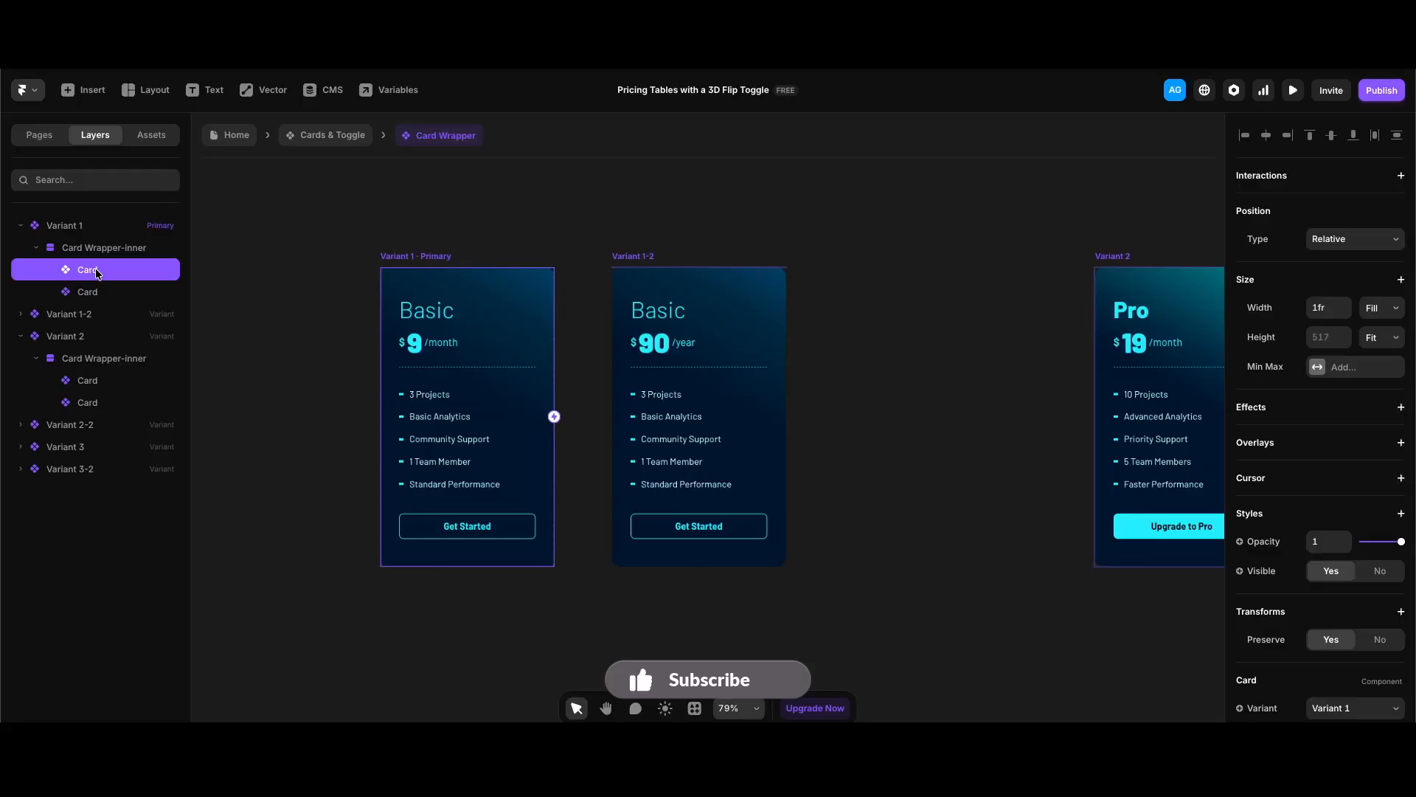
pyautogui.click(93, 293)
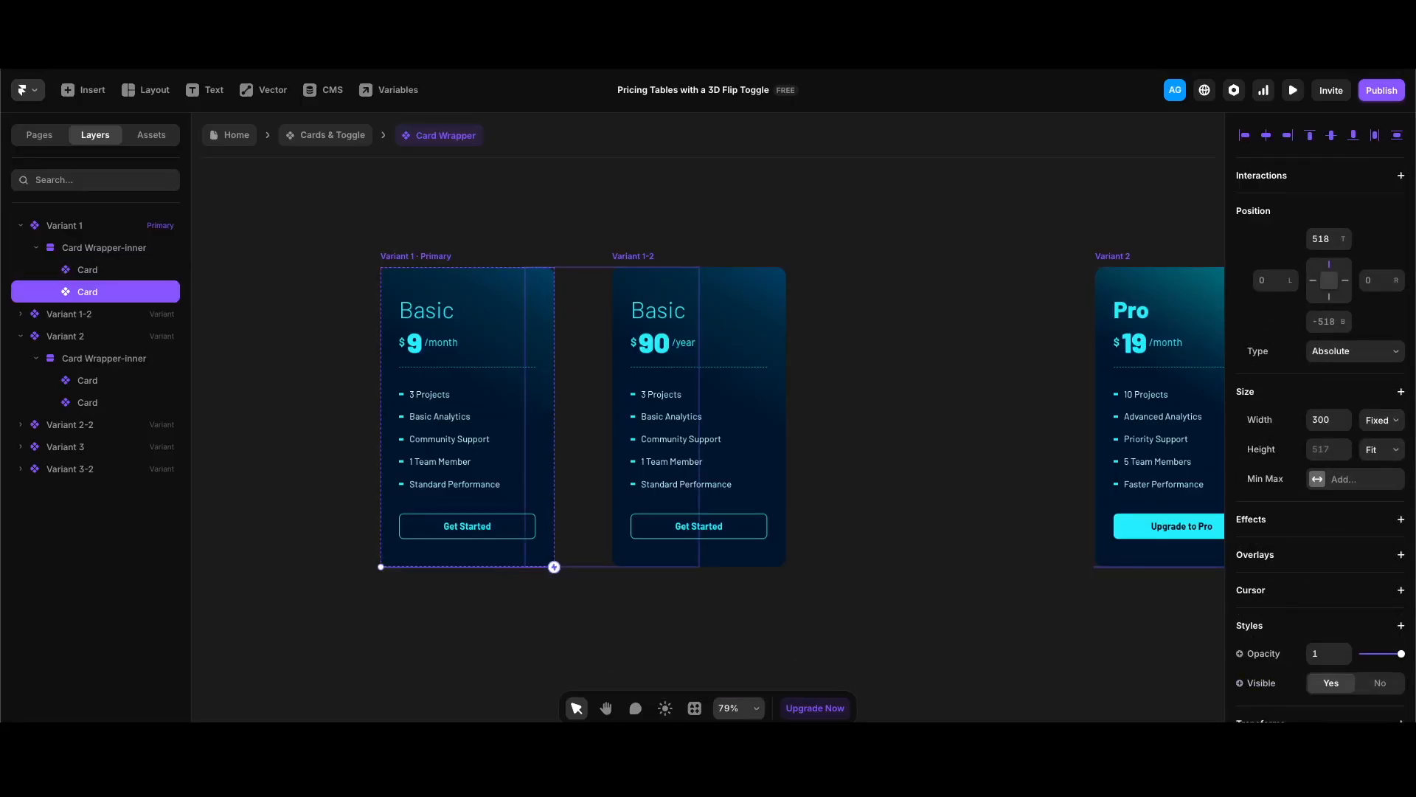
pyautogui.scroll(-5, 1321, 443)
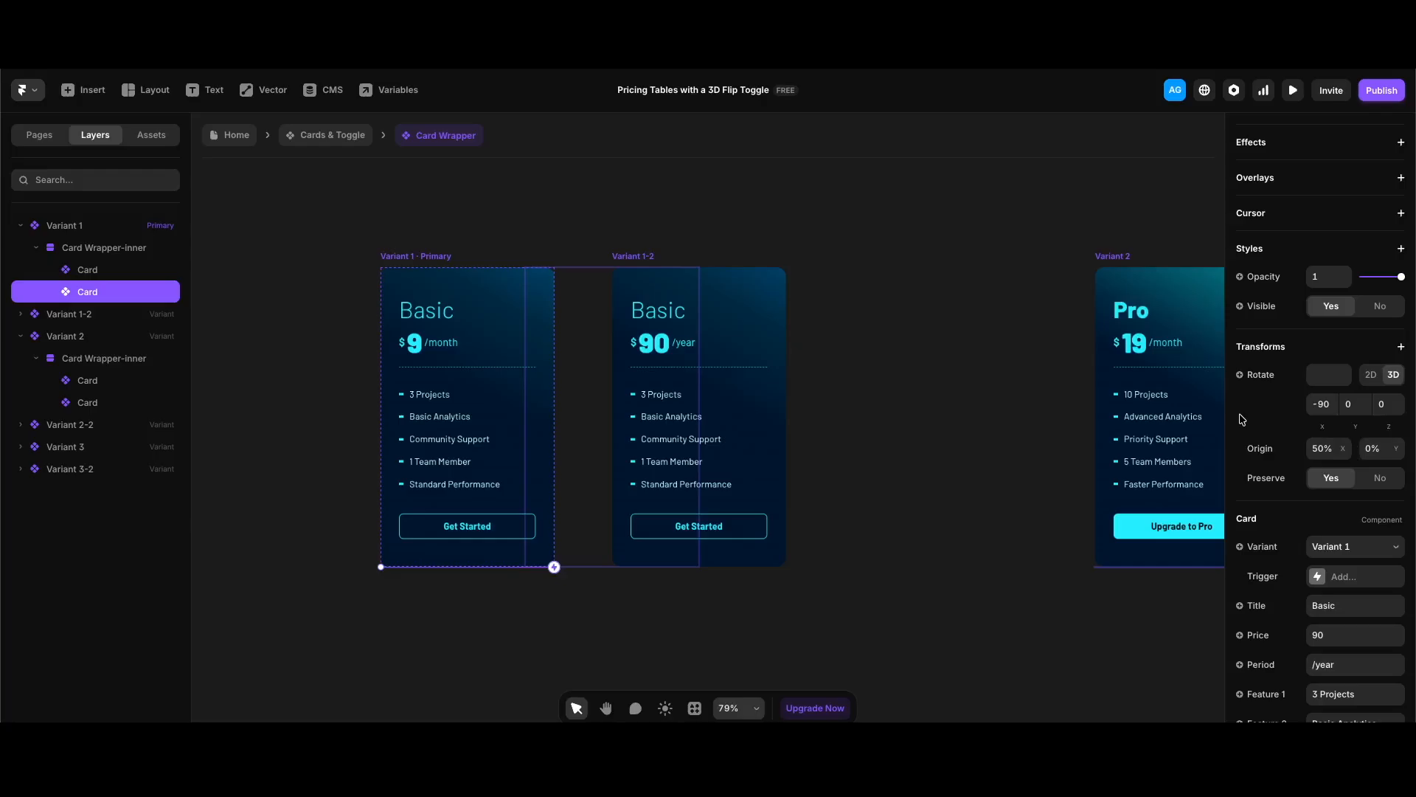
# Step: Examine the 3D rotation settings of the Card Wrapper-inner inside Variant 1-2
pyautogui.click(614, 257)
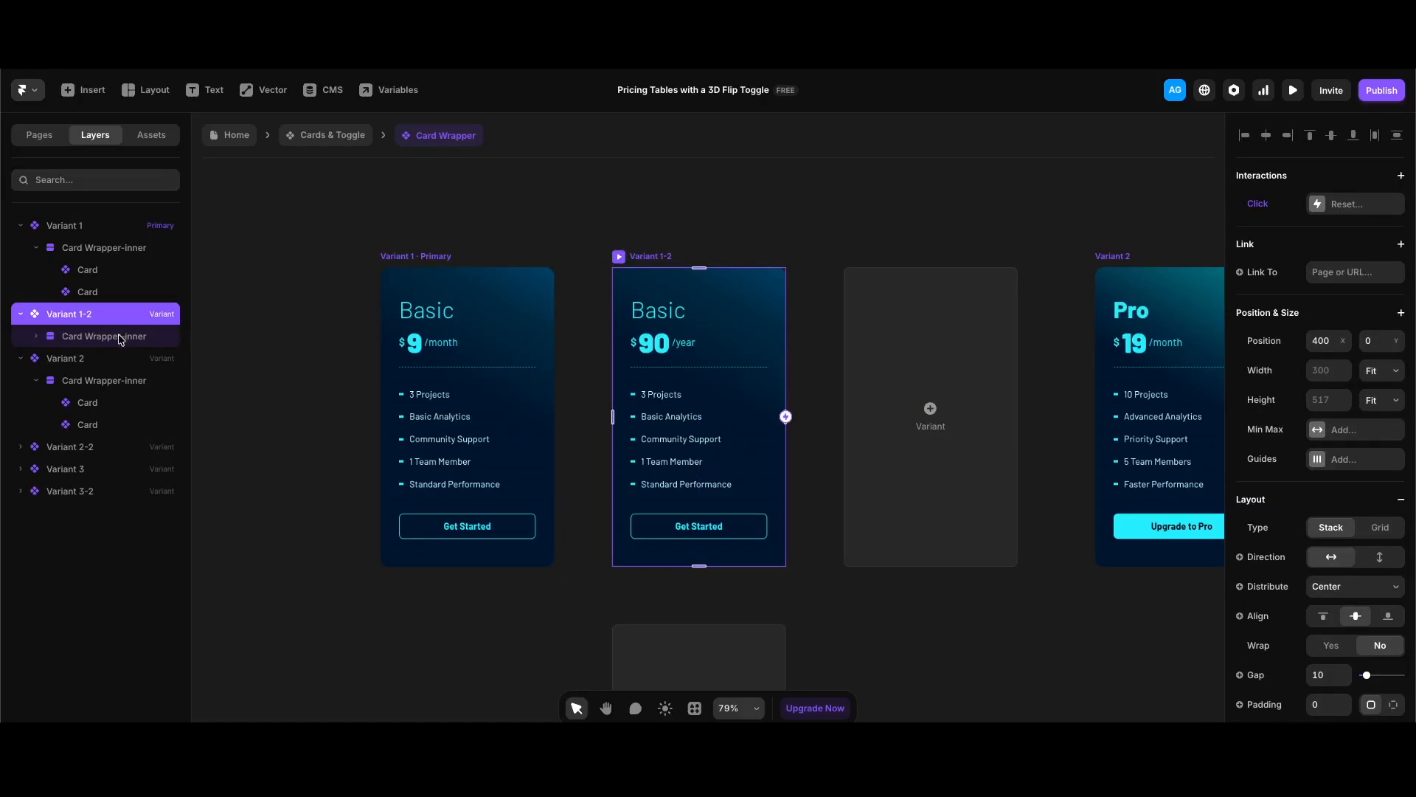
pyautogui.click(118, 337)
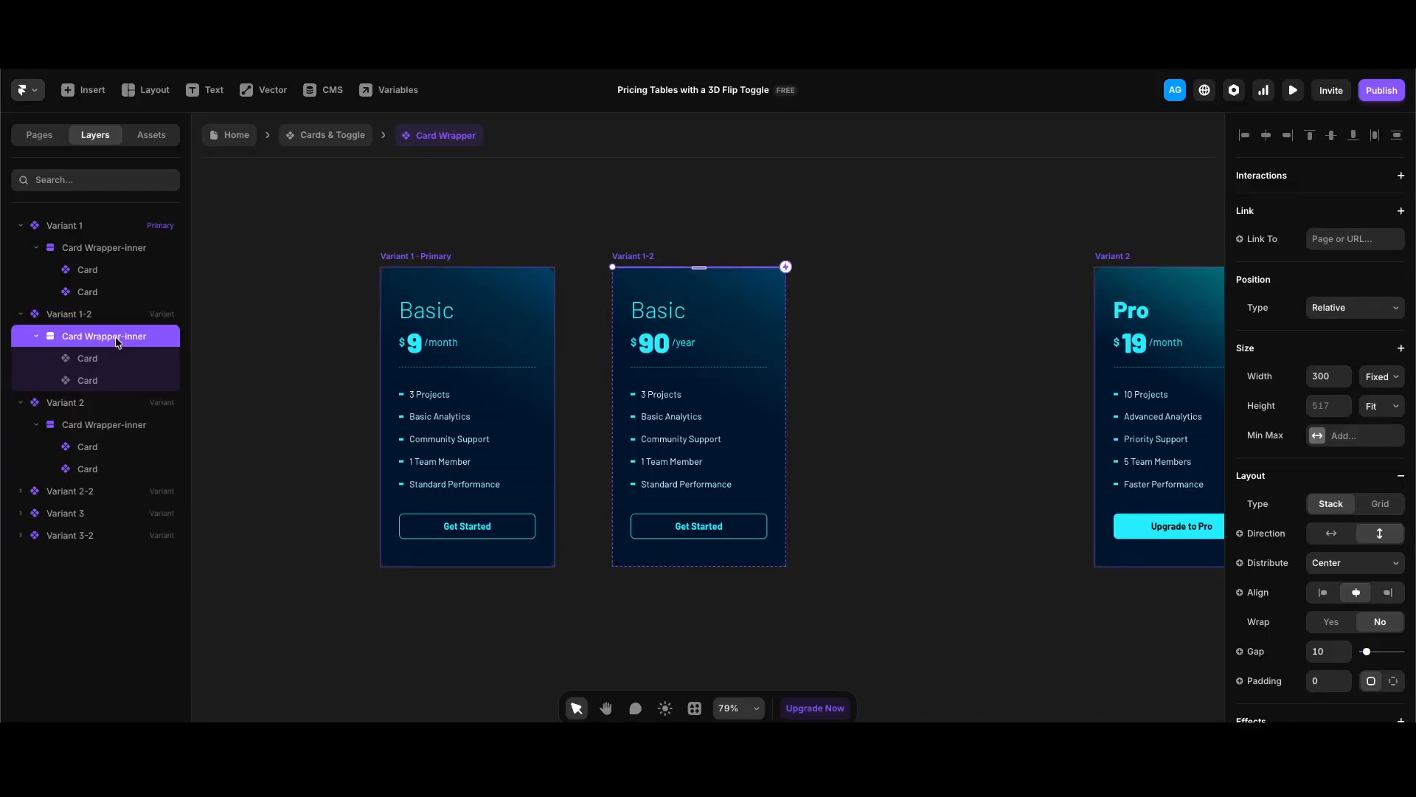
pyautogui.scroll(-8, 1328, 583)
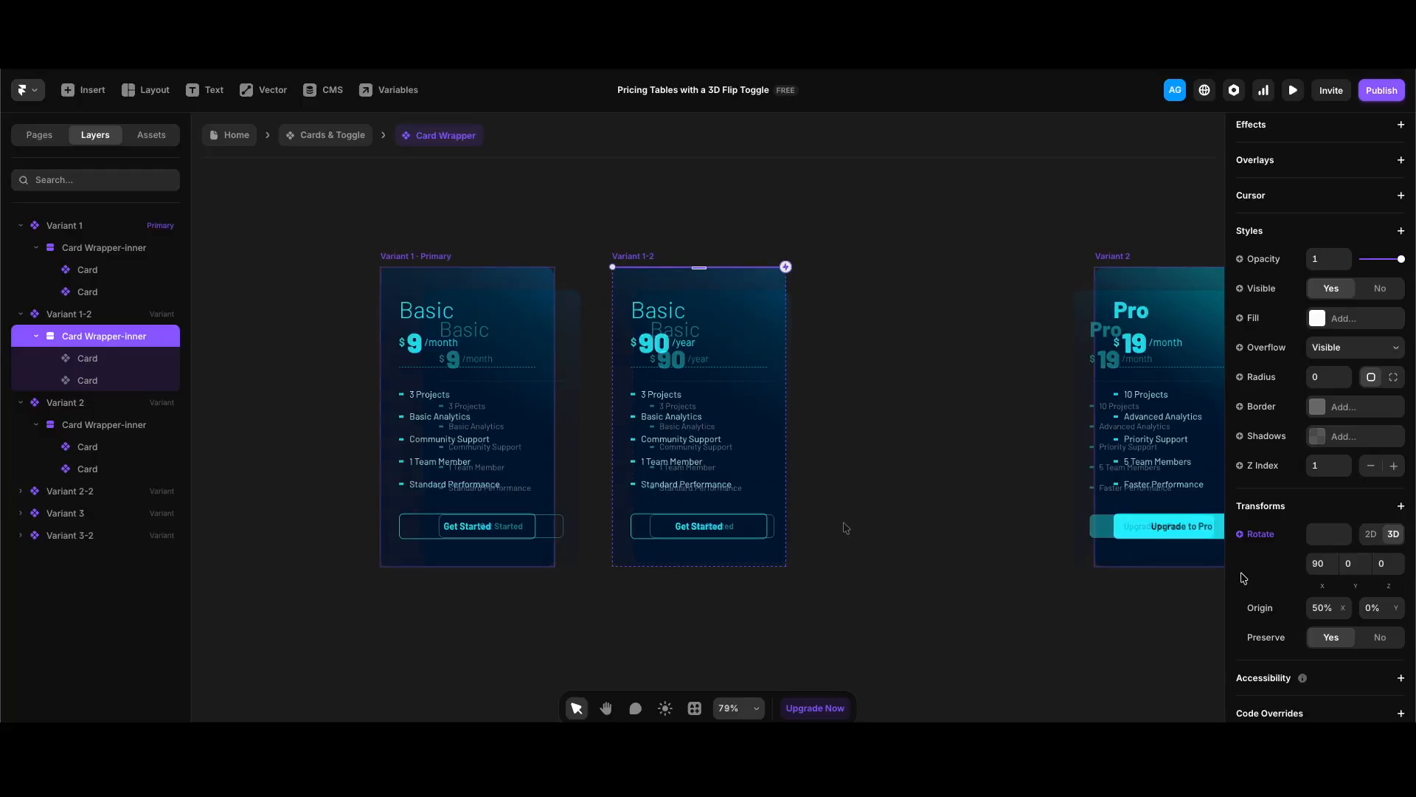
# Step: Look over the Pro and Premium wrapper variants and review the component properties of the monthly Pro card in Variant 2
pyautogui.scroll(-2, 845, 528)
pyautogui.scroll(-4, 845, 528)
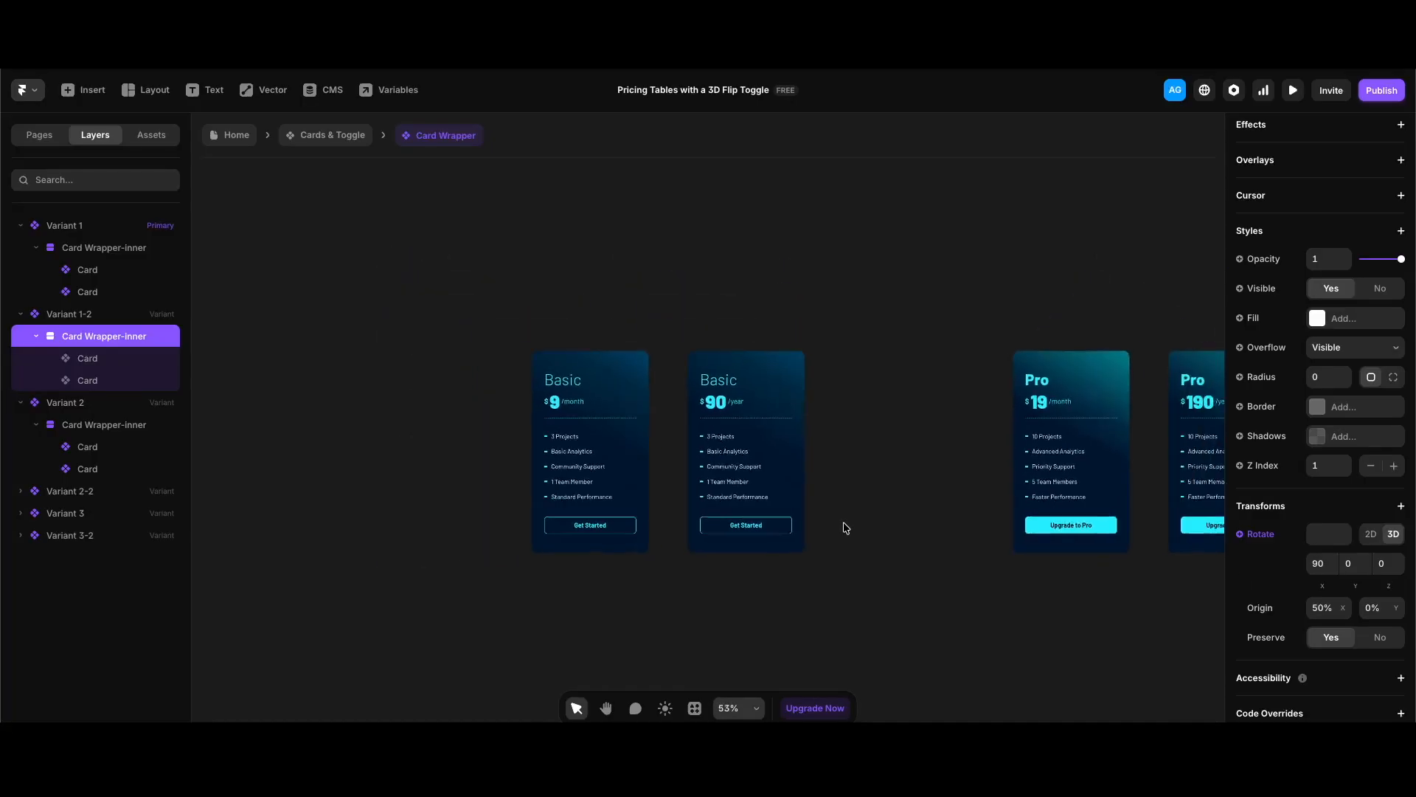
pyautogui.hscroll(6, 816, 582)
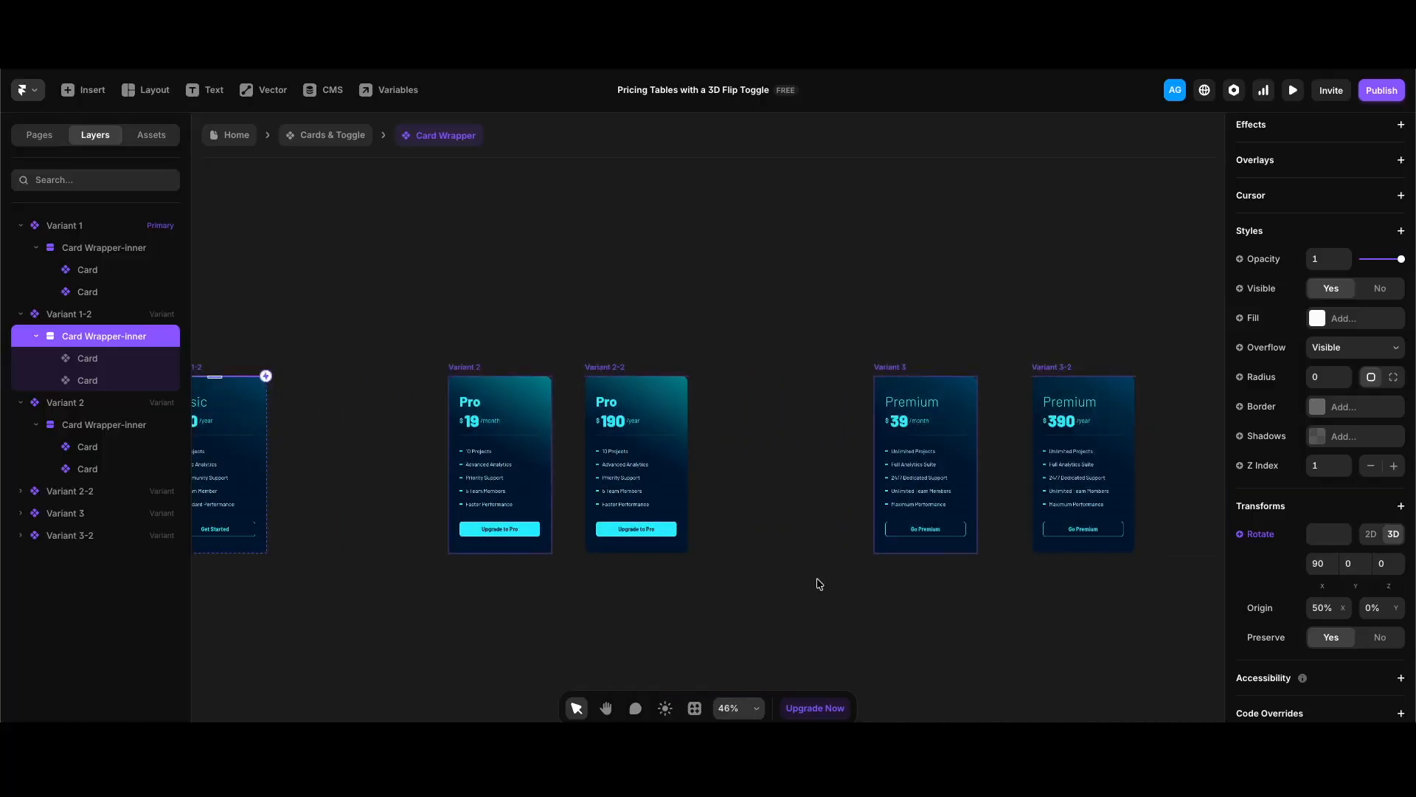
pyautogui.scroll(3, 569, 538)
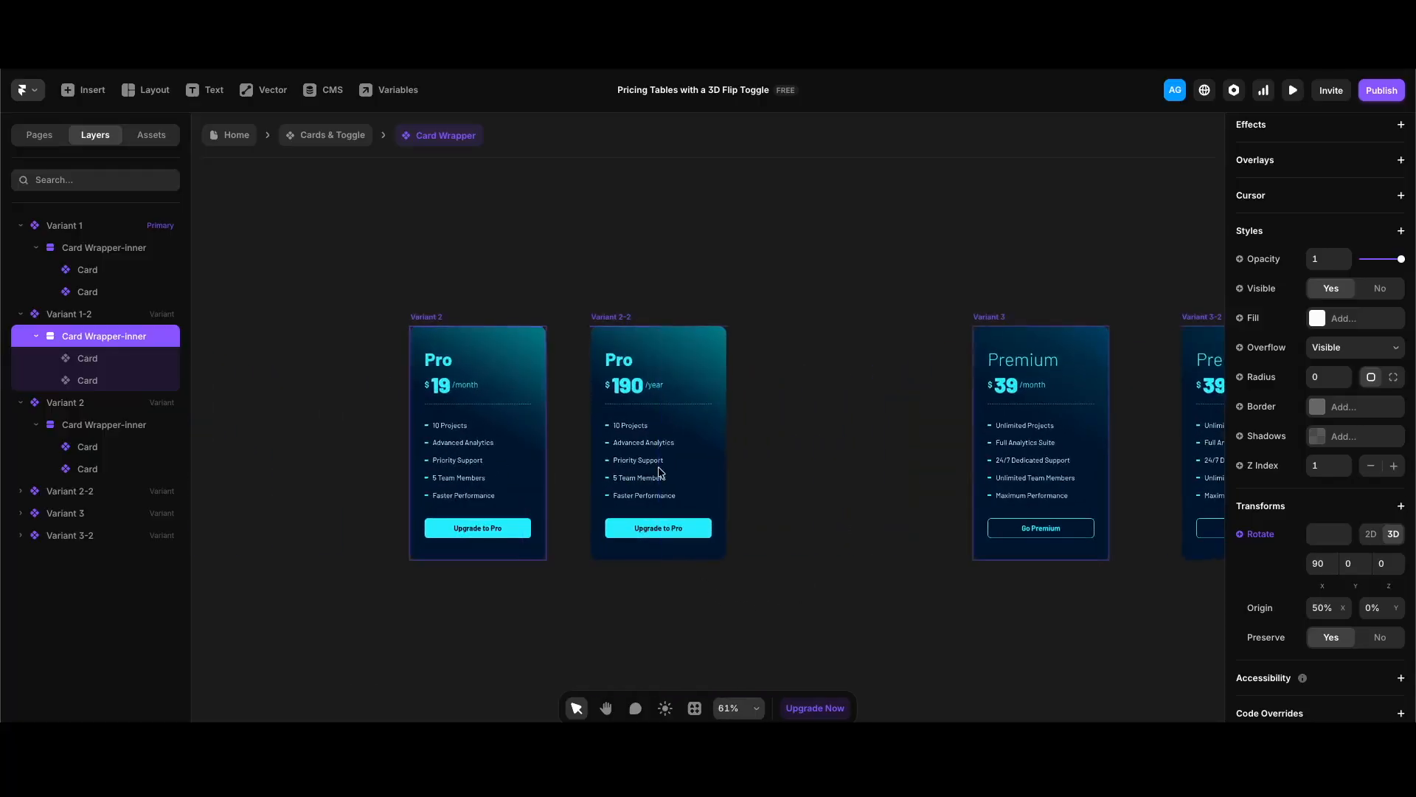
pyautogui.scroll(-2, 906, 301)
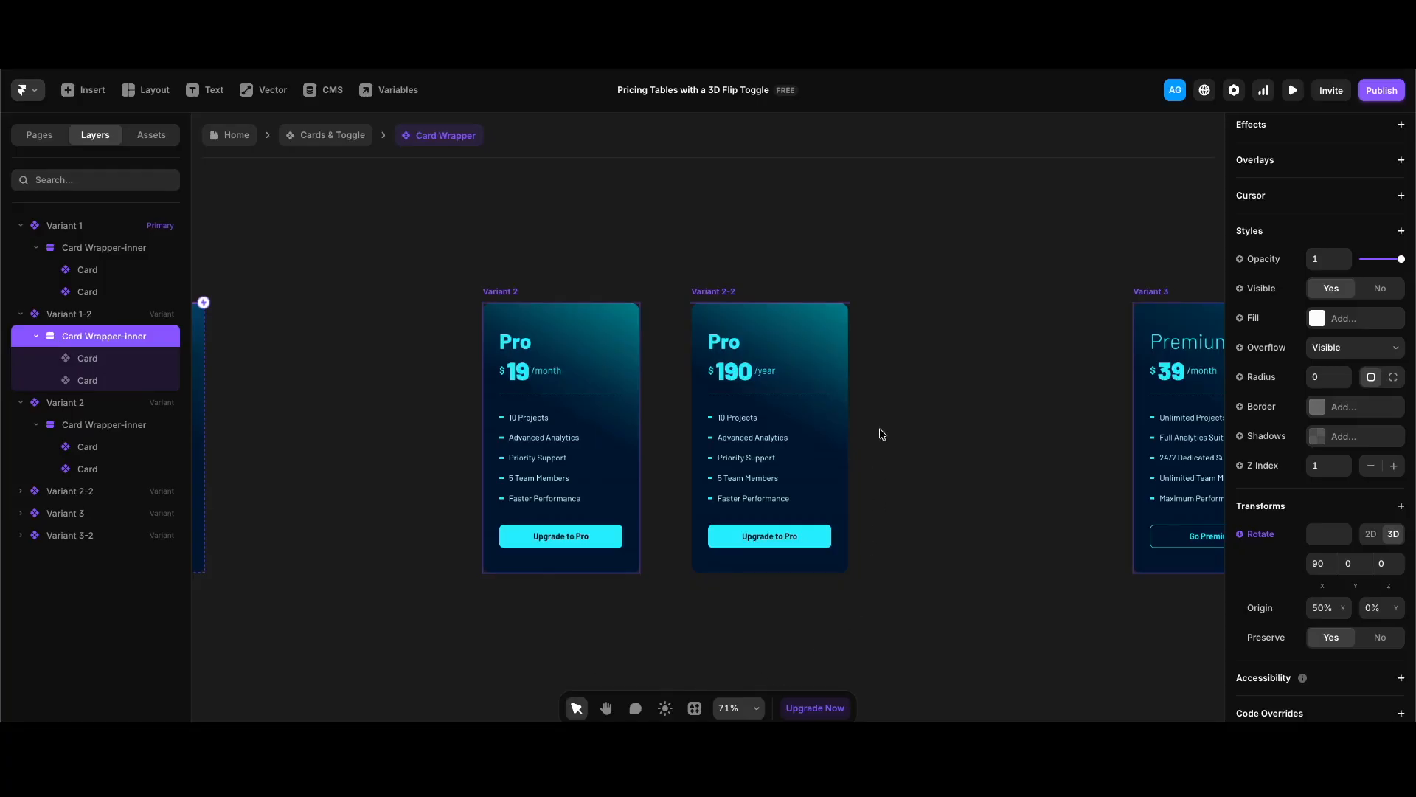
pyautogui.click(554, 357)
pyautogui.scroll(-3, 1344, 500)
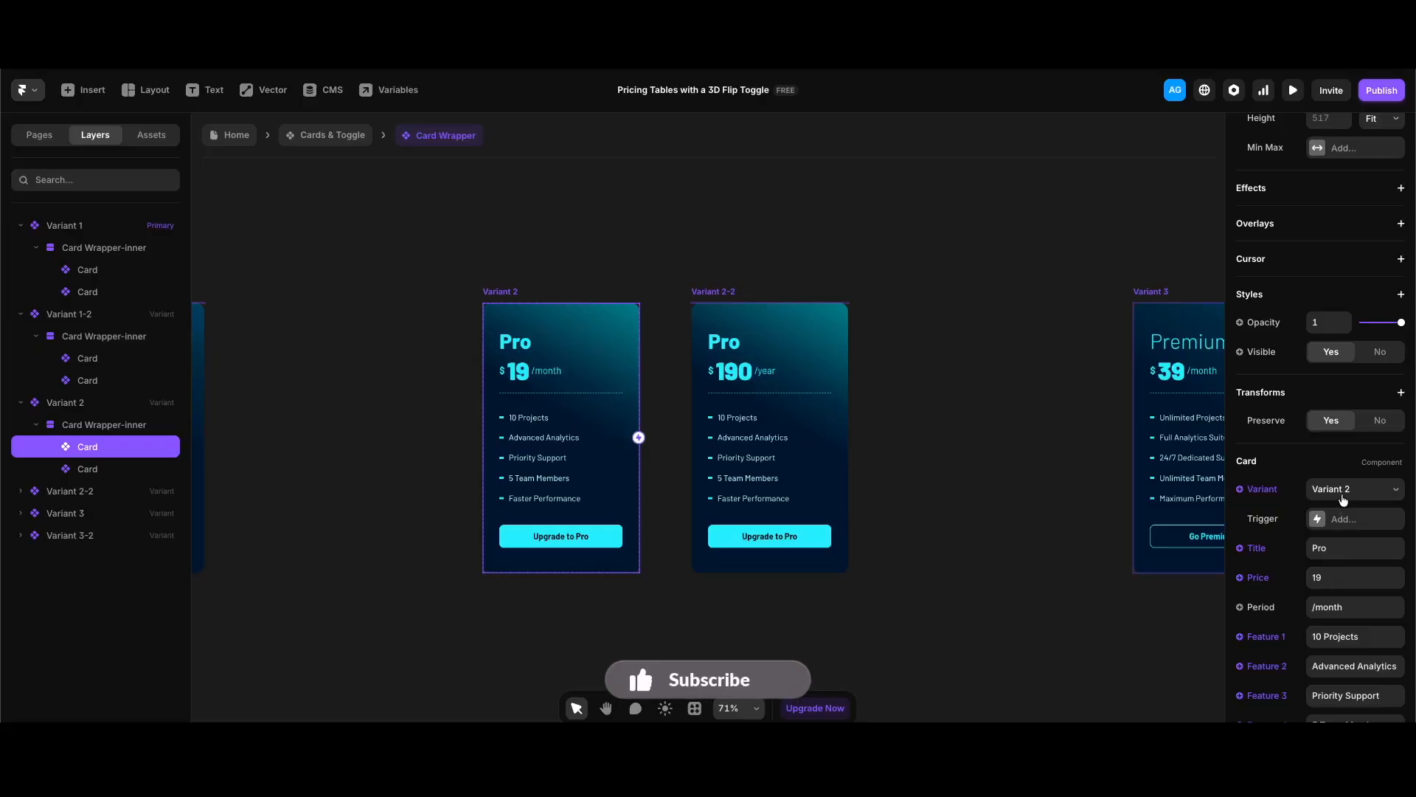
pyautogui.scroll(-1, 1343, 500)
pyautogui.scroll(-1, 1344, 500)
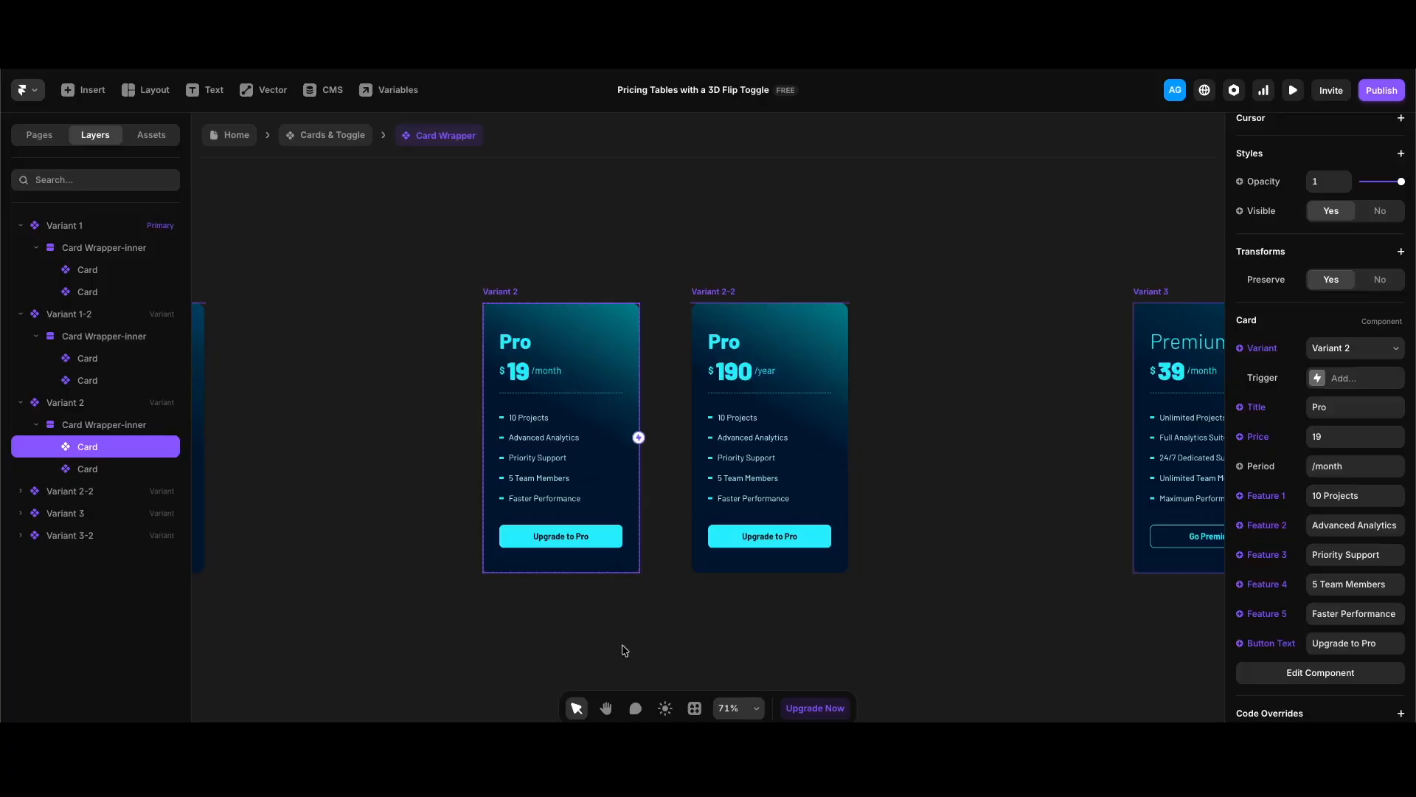
# Step: Select both nested cards in Variant 2 together and review their shared component properties
pyautogui.keyDown('shift'); pyautogui.click(108, 475); pyautogui.keyUp('shift')
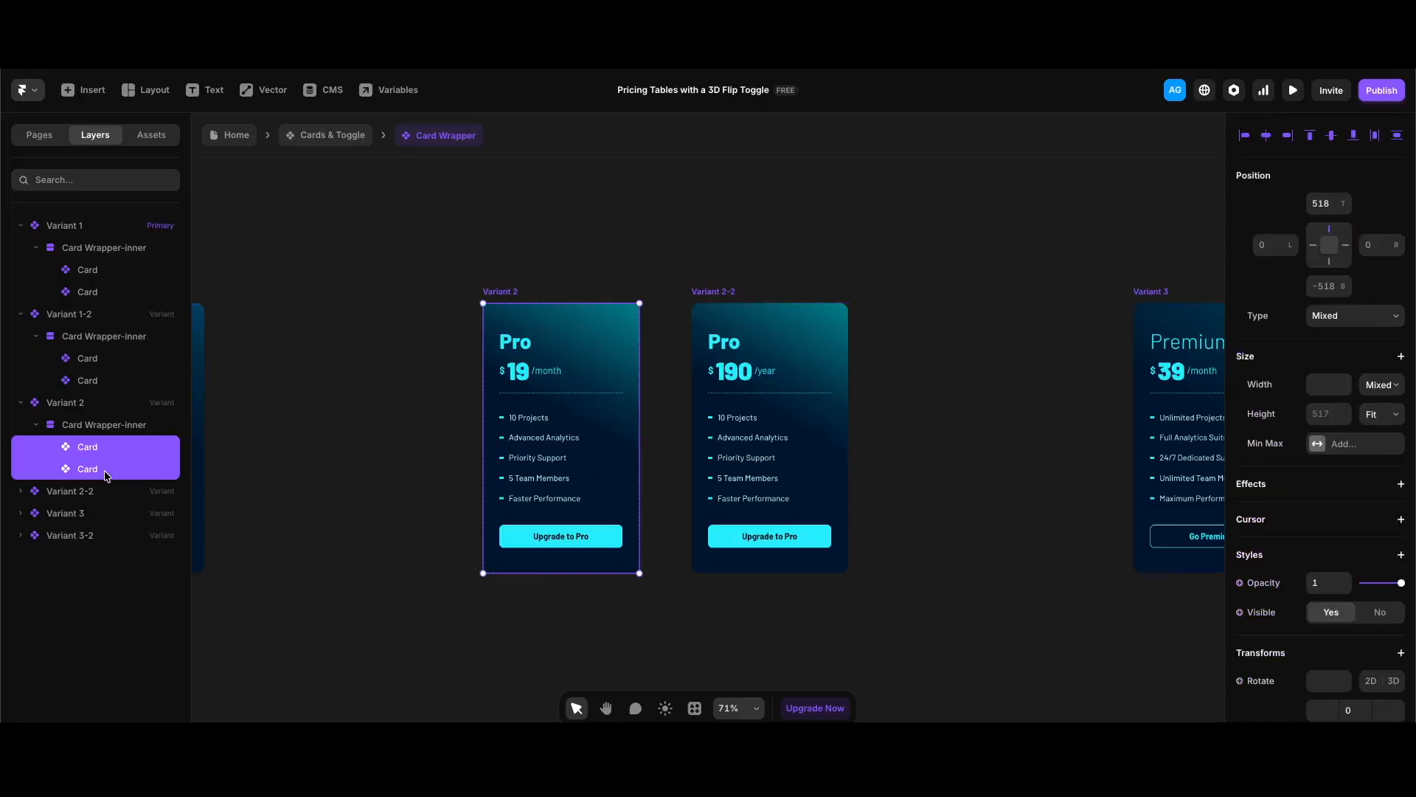
pyautogui.scroll(-6, 1272, 693)
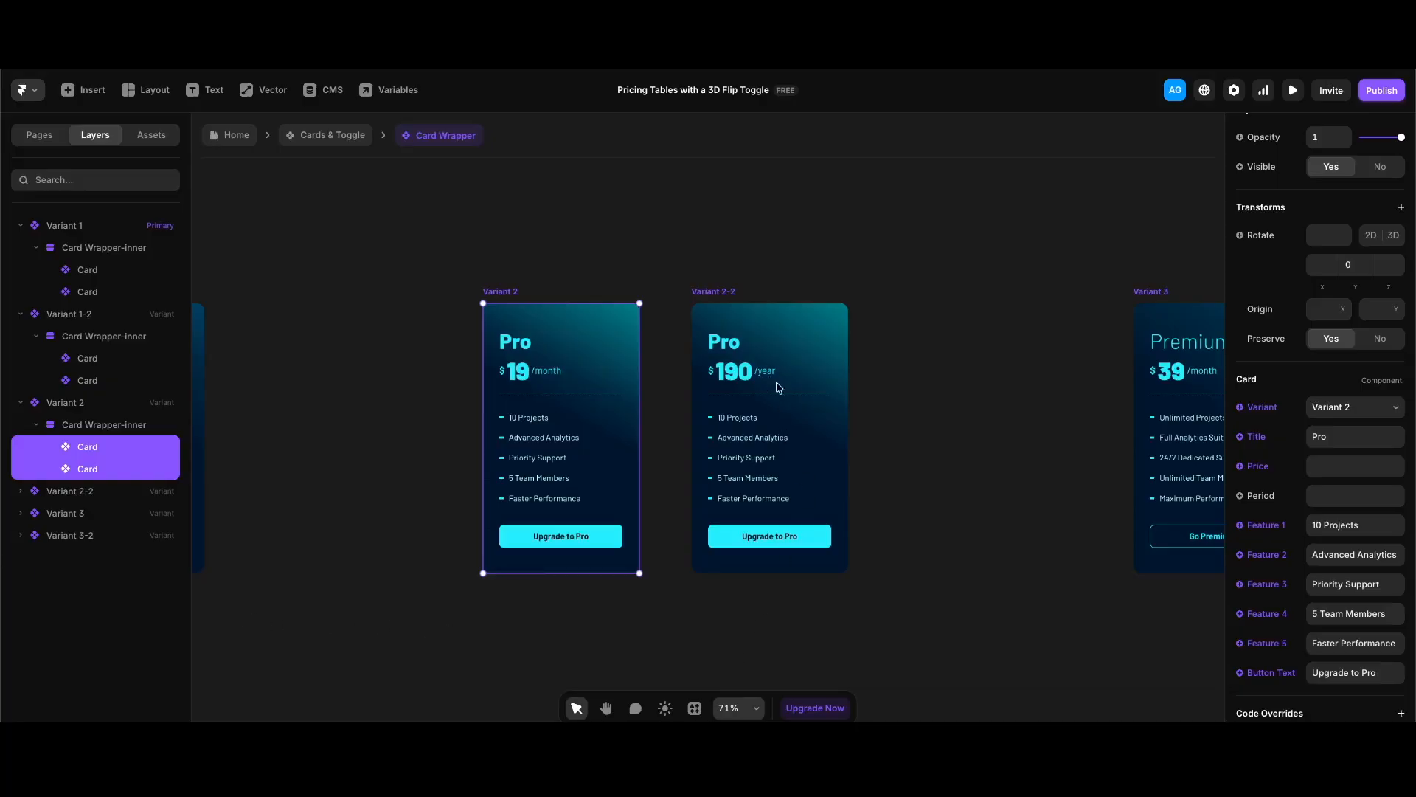
pyautogui.scroll(2, 913, 435)
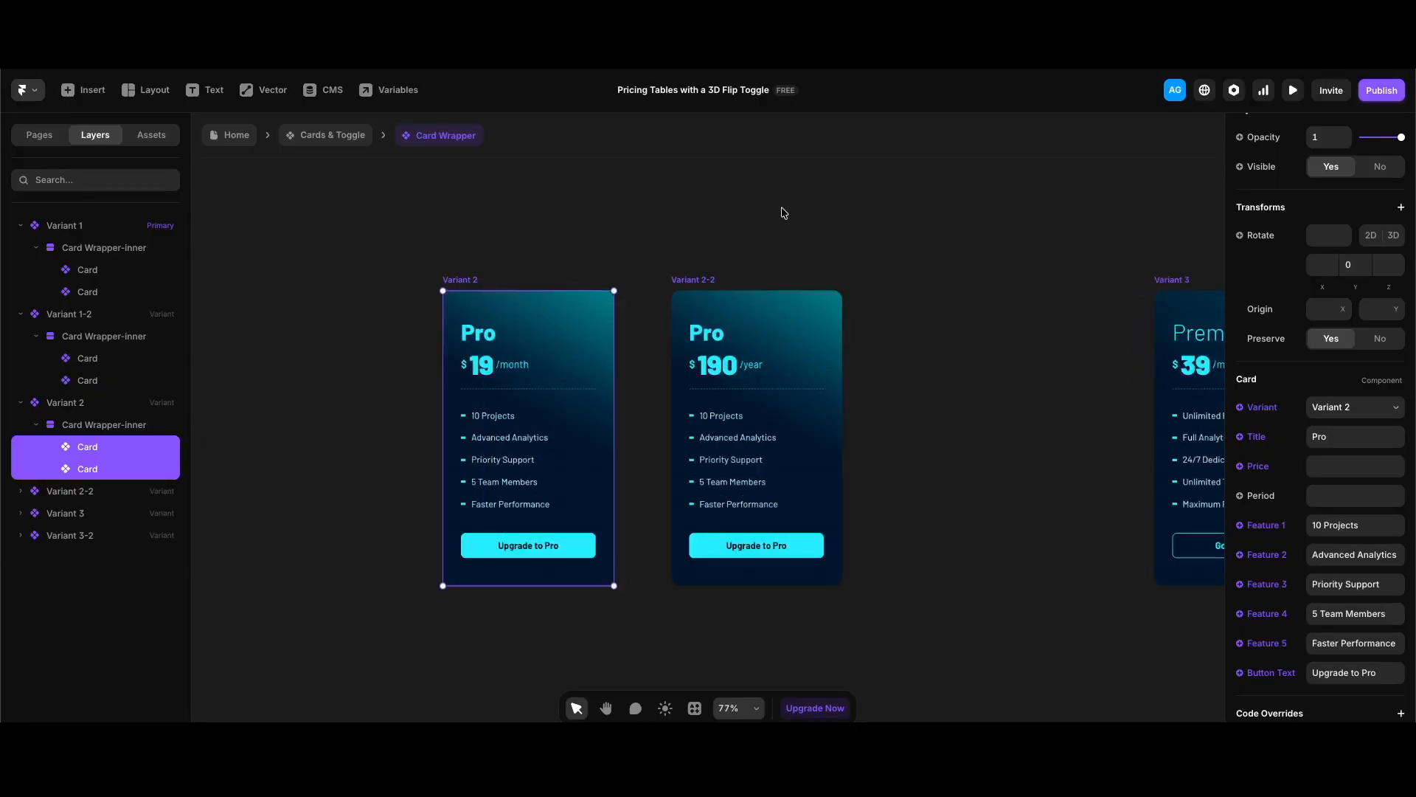
# Step: Return to the Cards & Toggle component and review the interactions of the toggle in Variant 1
pyautogui.click(335, 136)
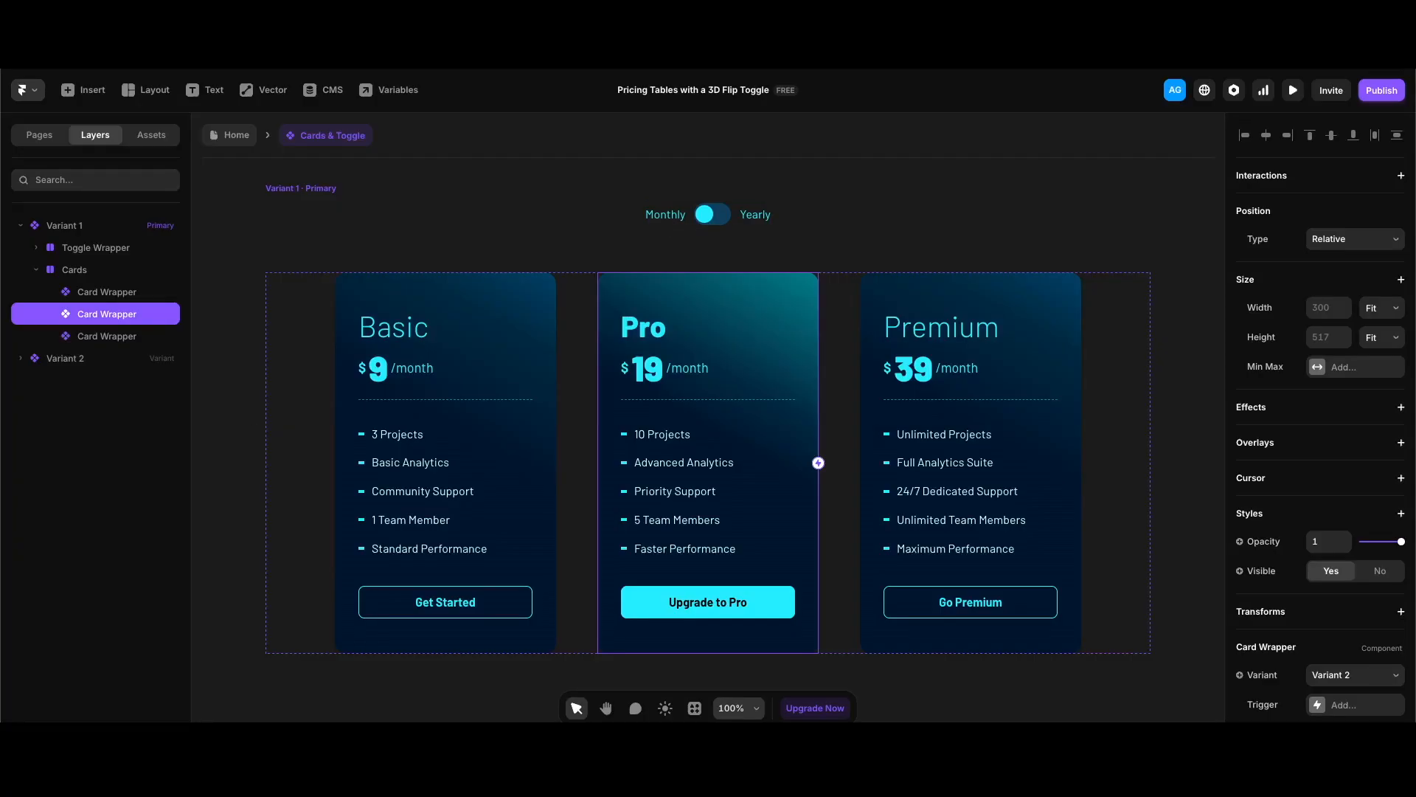
pyautogui.scroll(-2, 664, 479)
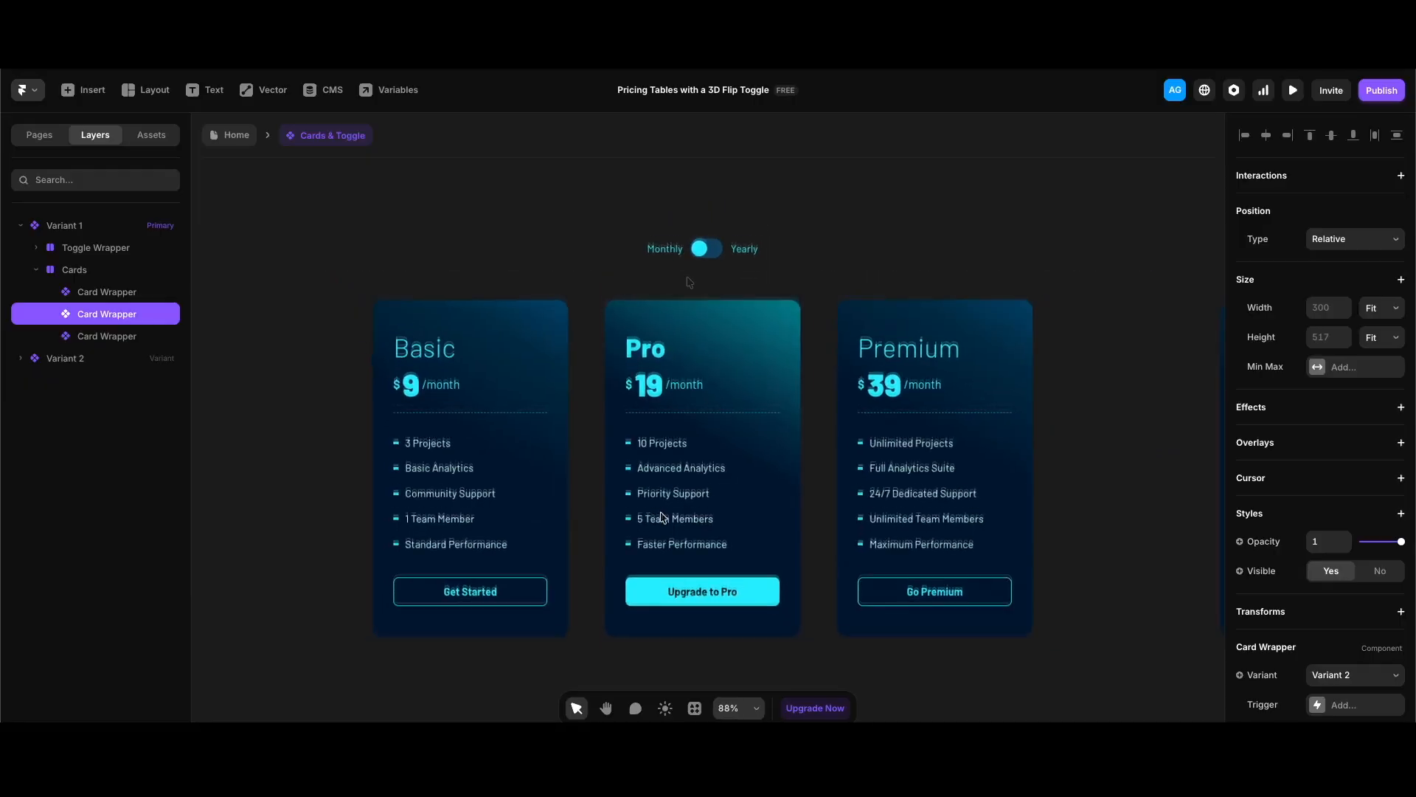
pyautogui.click(708, 241)
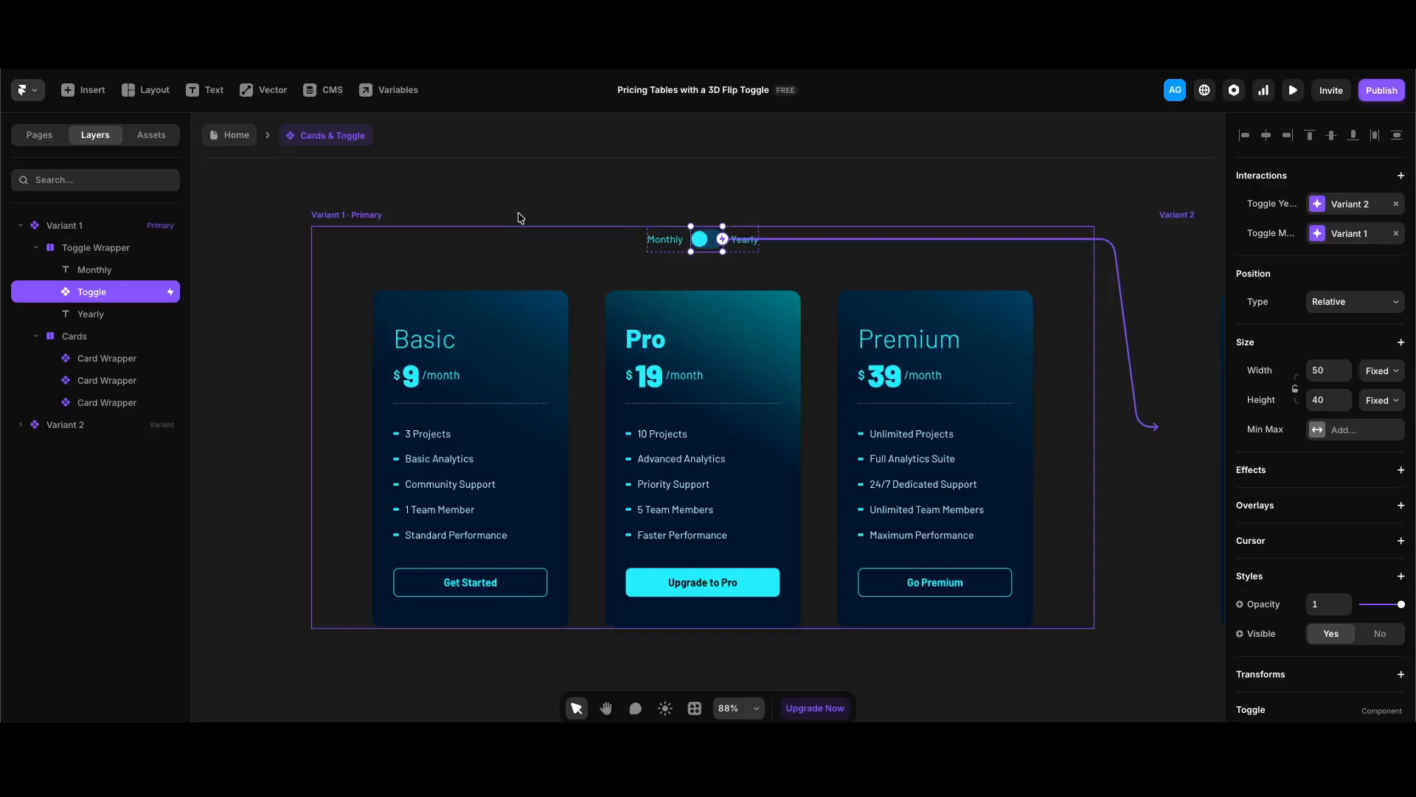
# Step: Open the Toggle component and compare the click interactions of its two variants, with the event names fully readable
pyautogui.doubleClick(708, 239)
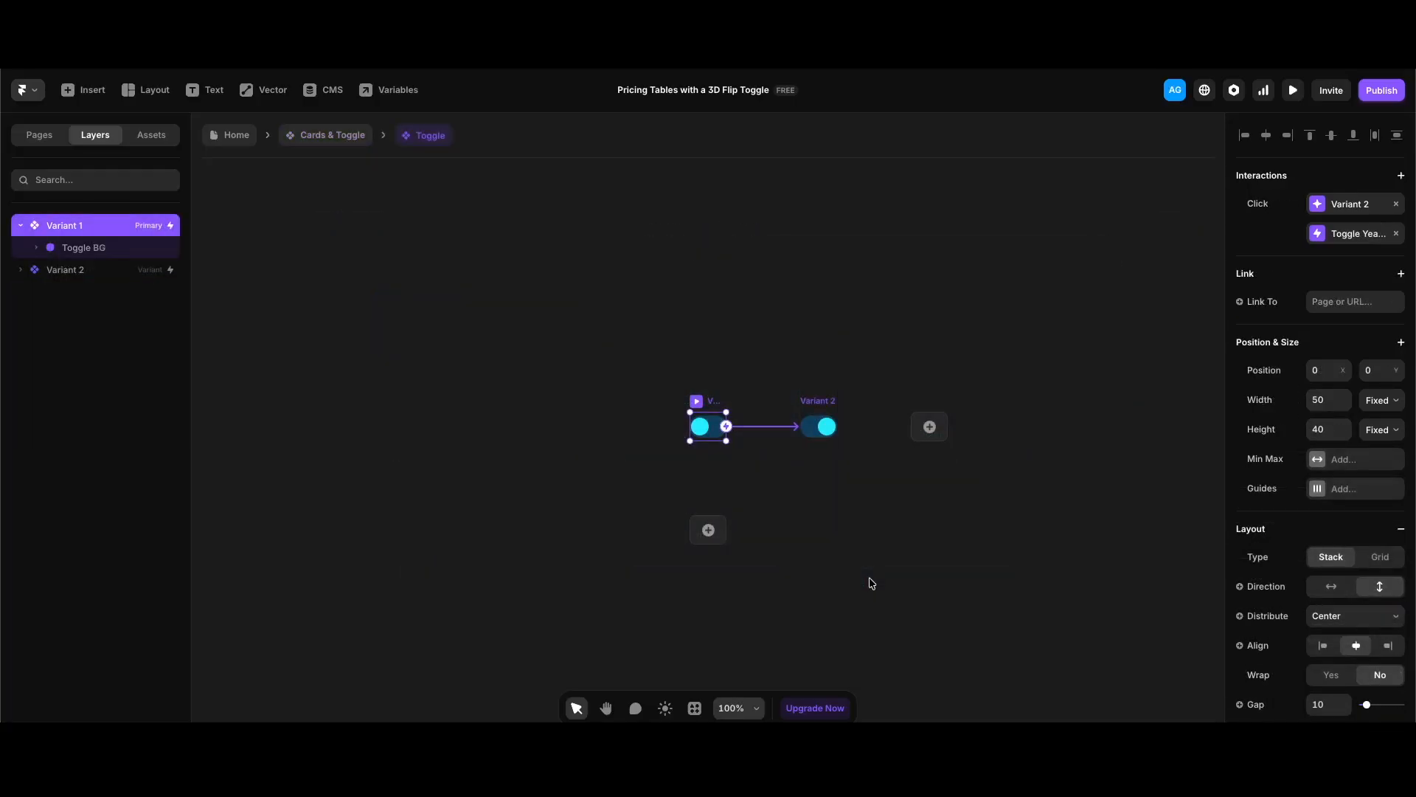
pyautogui.click(828, 405)
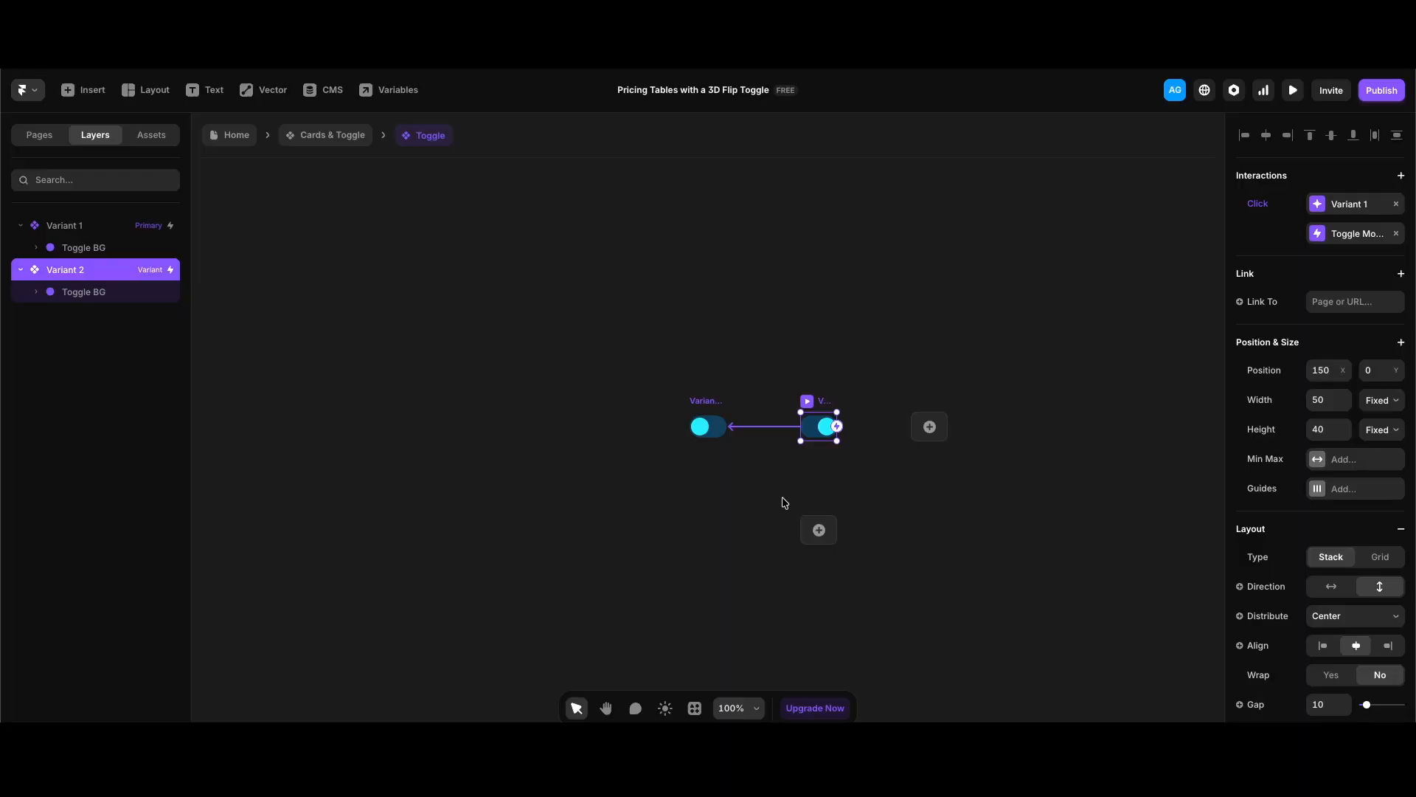
pyautogui.hotkey('shift', 'Tab')
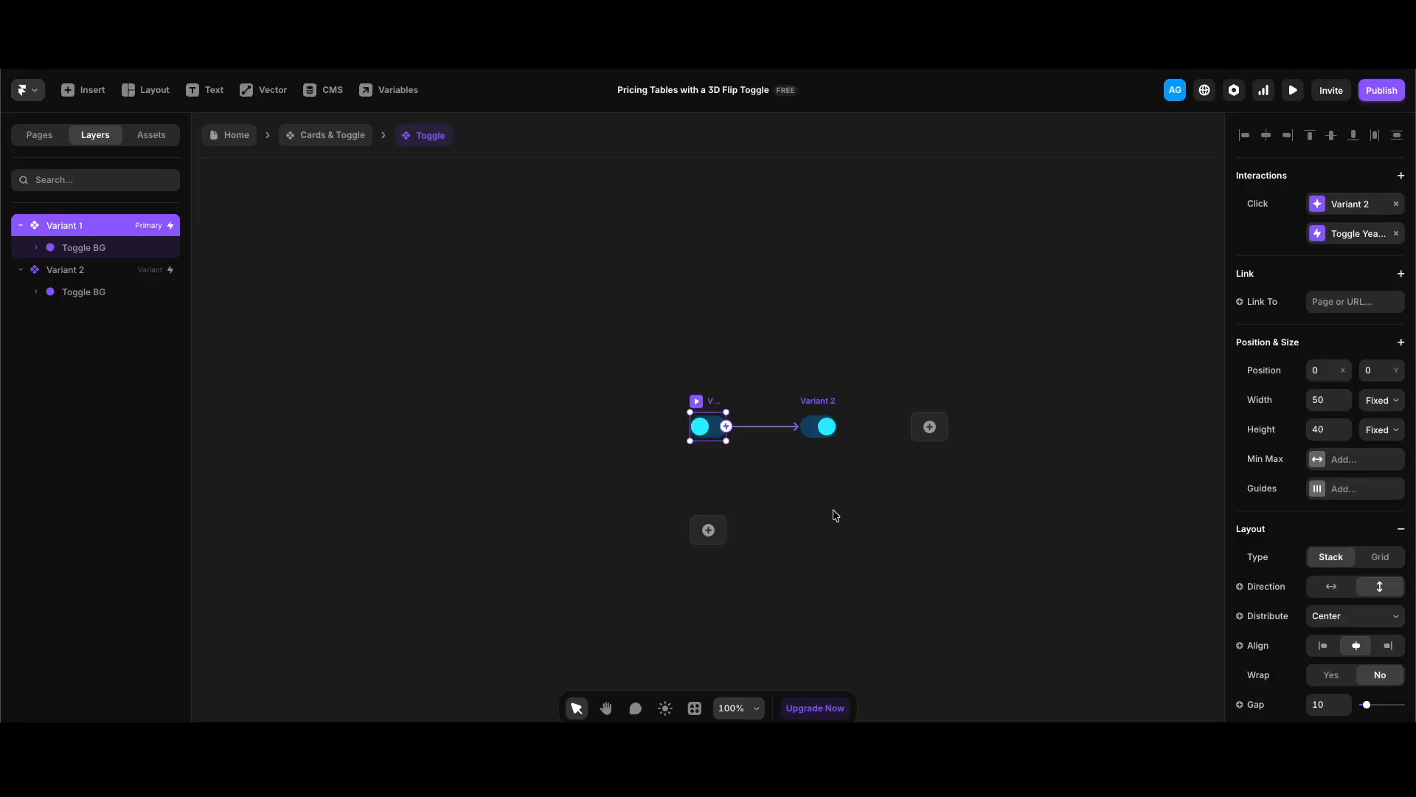
pyautogui.moveTo(1225, 258); pyautogui.dragTo(1205, 259)
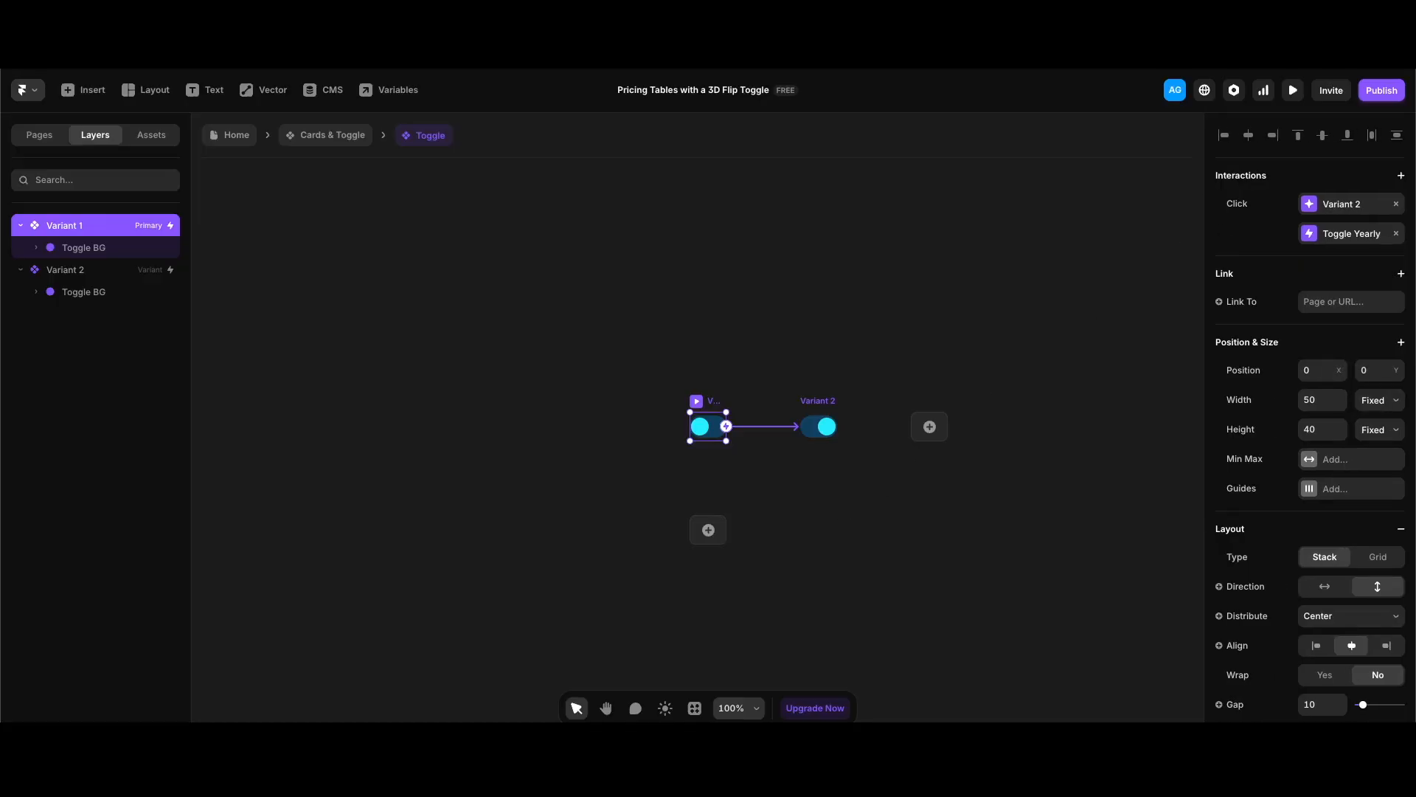
# Step: Look over the event choices for a new interaction on the toggle's Variant 1 and leave without adding one
pyautogui.click(1401, 175)
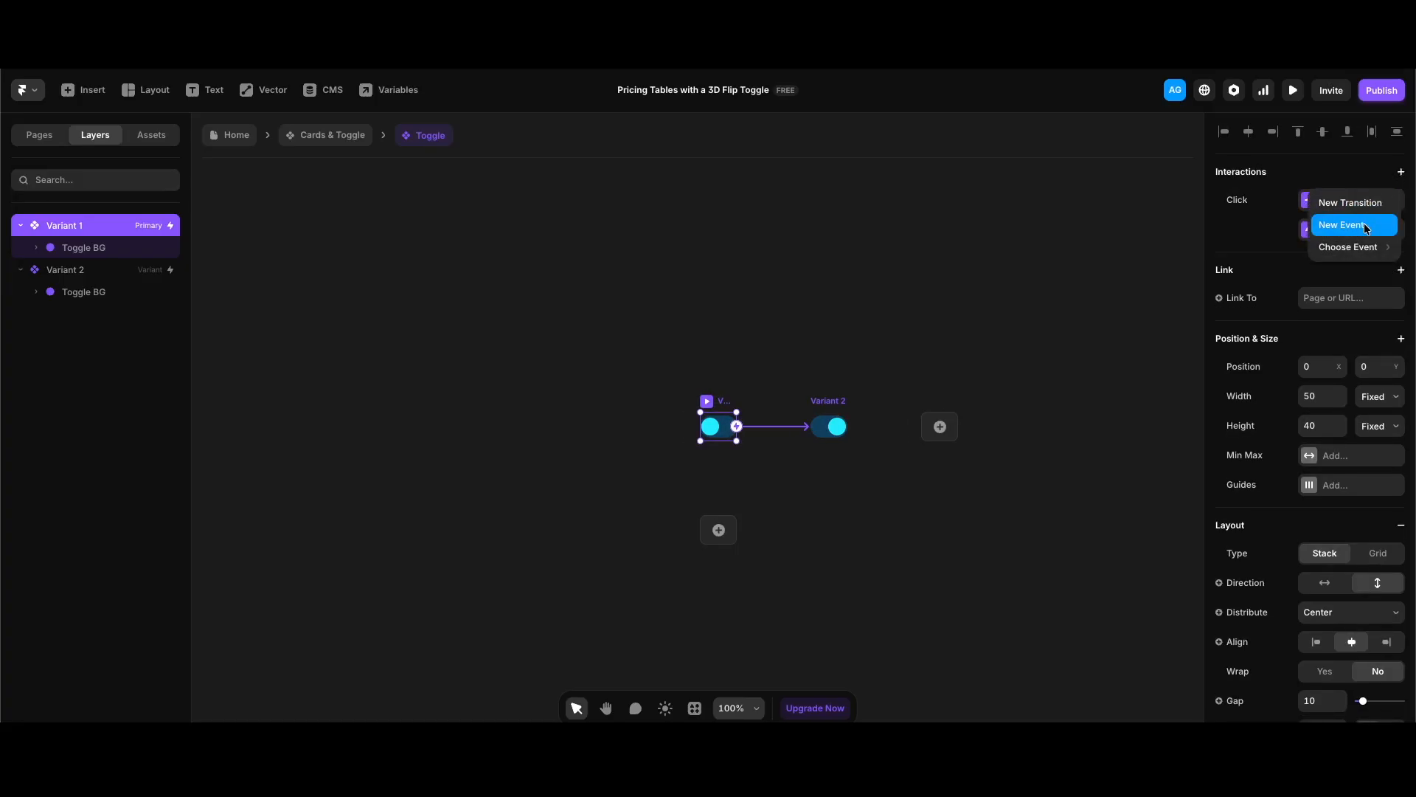
pyautogui.moveTo(1365, 251)
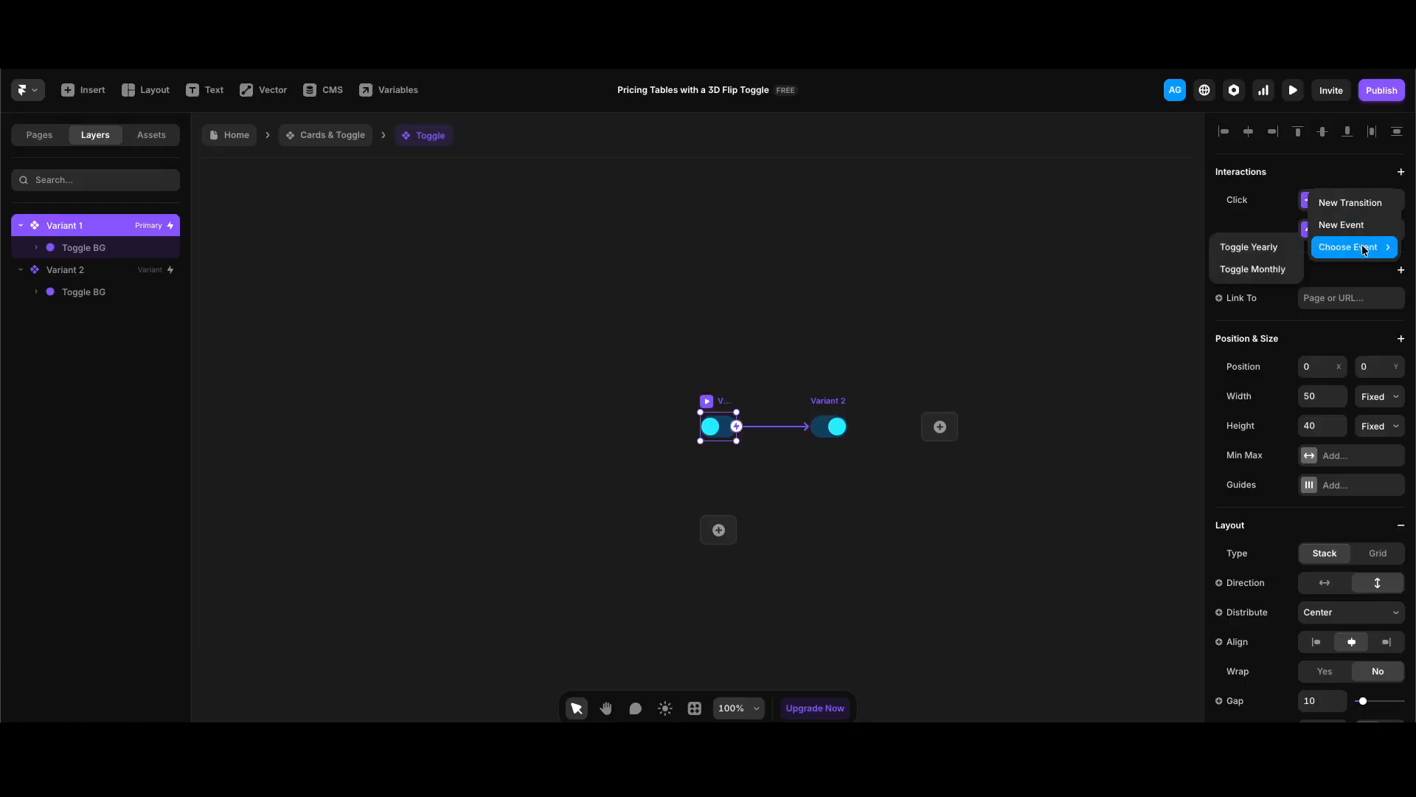
pyautogui.click(399, 96)
pyautogui.click(399, 96)
pyautogui.click(997, 464)
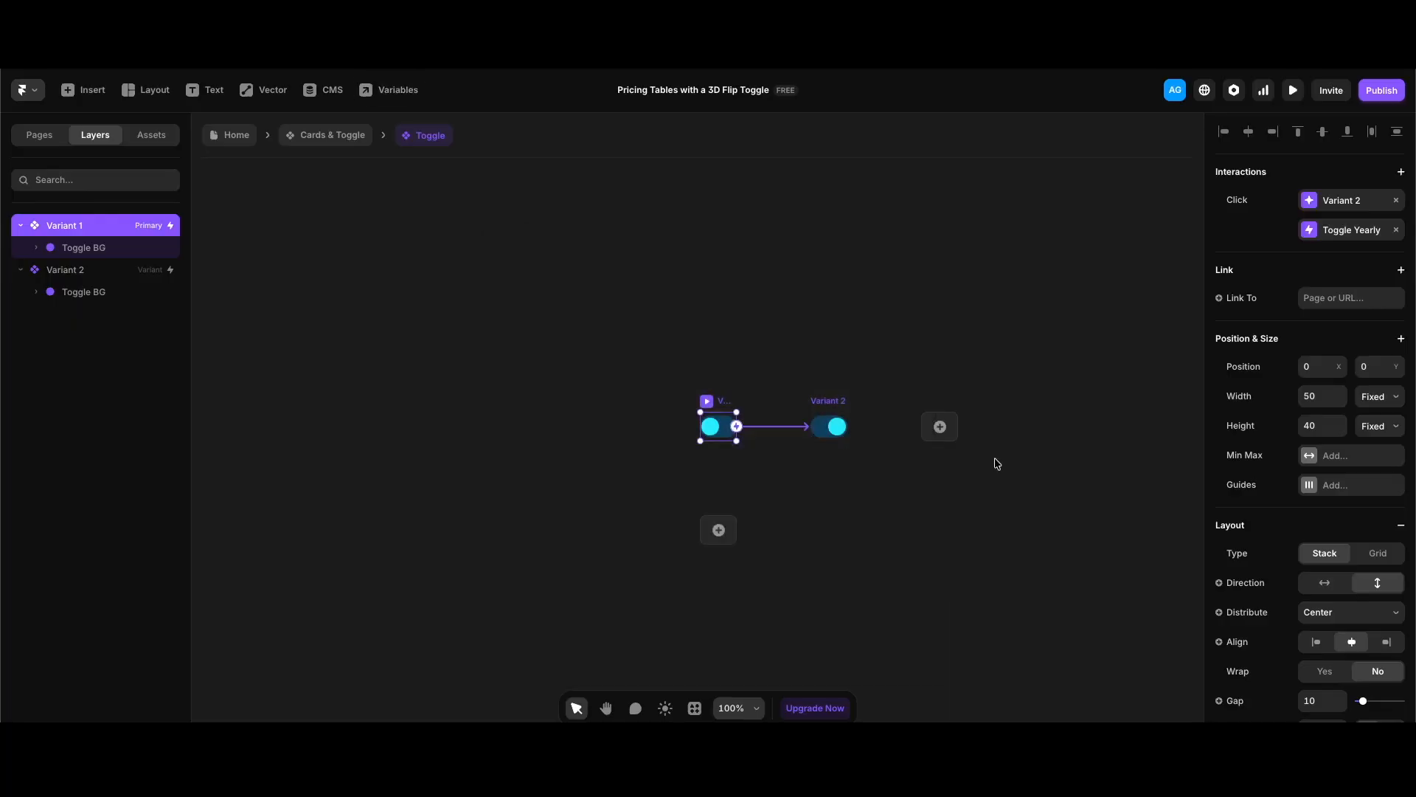
# Step: Examine the Toggle Yearly click event in the toggle's Variant 1 and the Toggle Monthly click event in Variant 2
pyautogui.click(1346, 233)
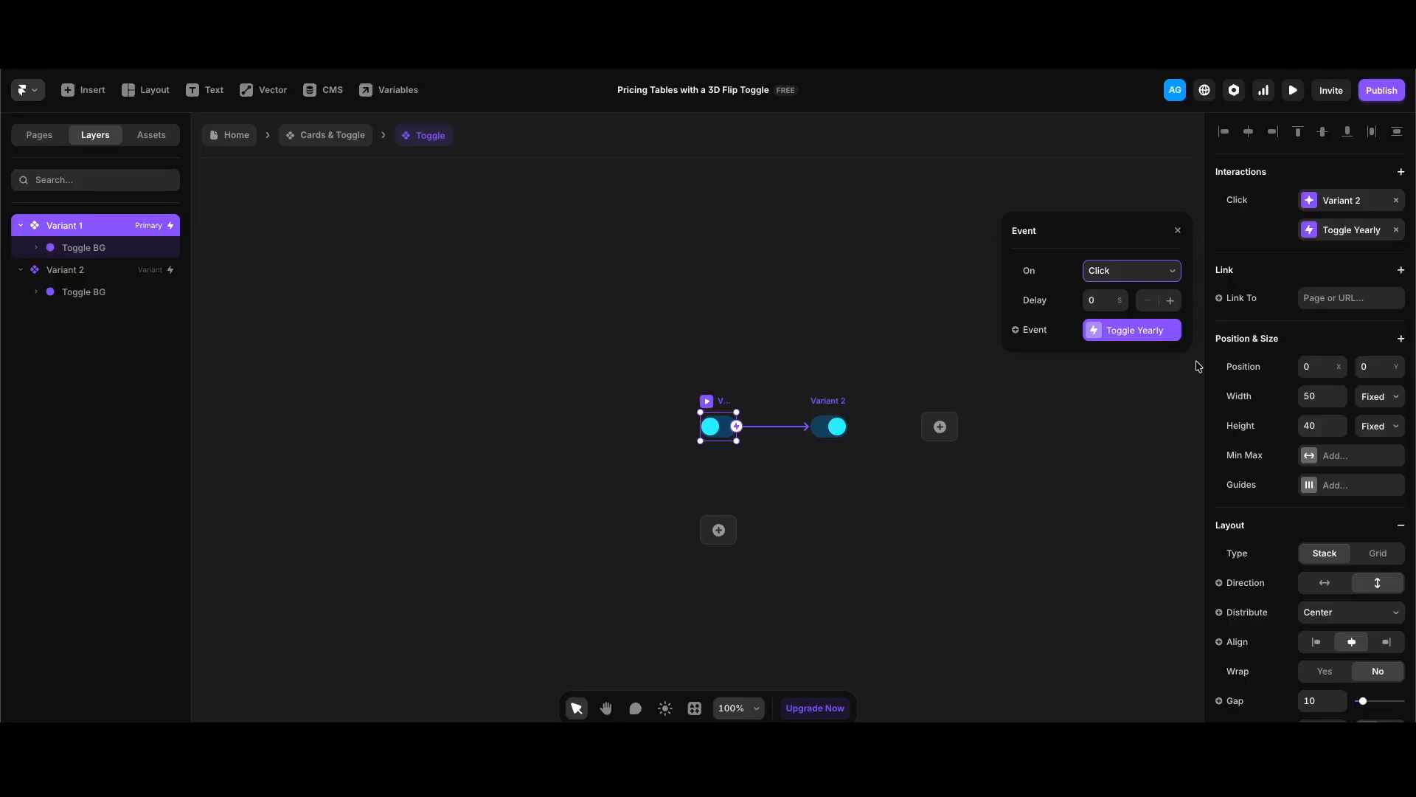
pyautogui.click(819, 401)
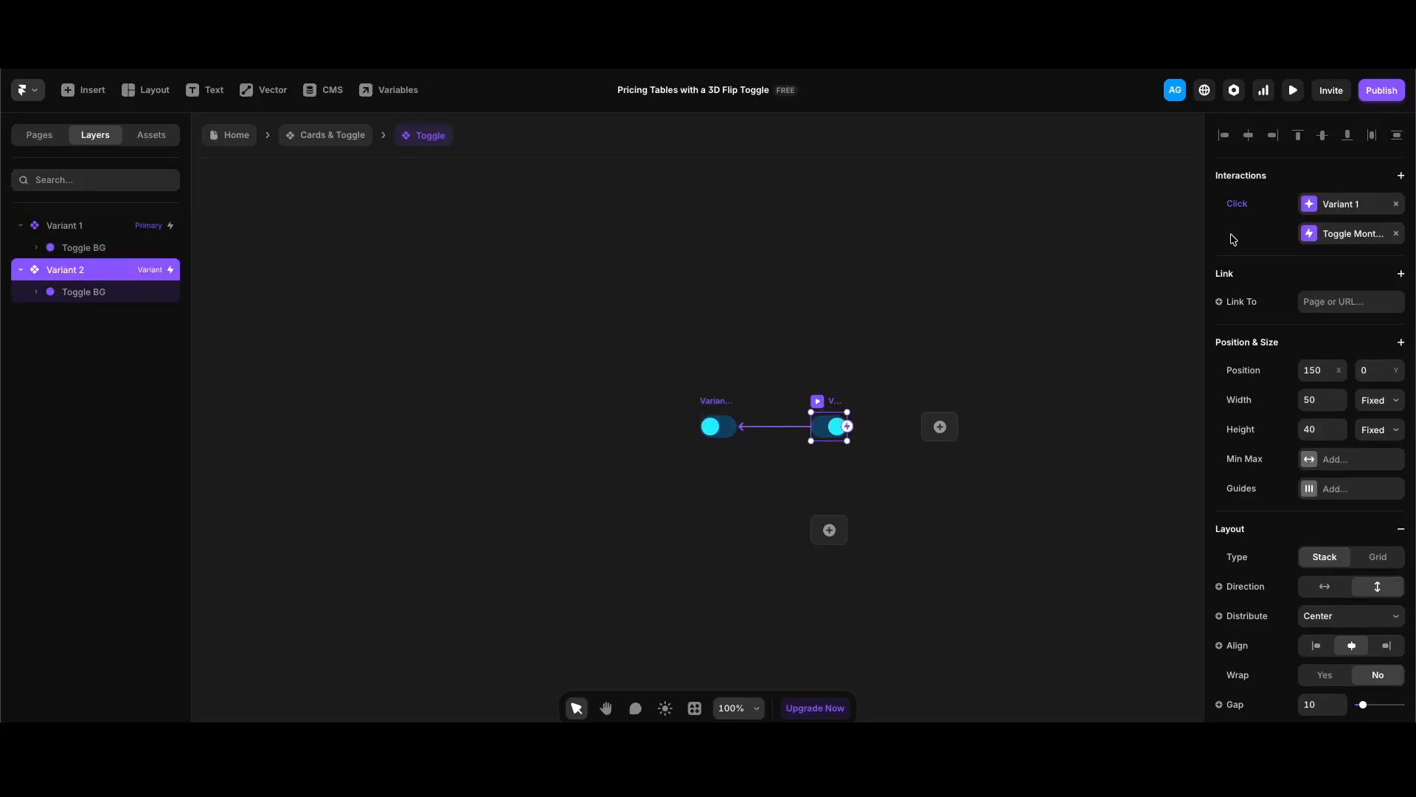
pyautogui.click(1350, 243)
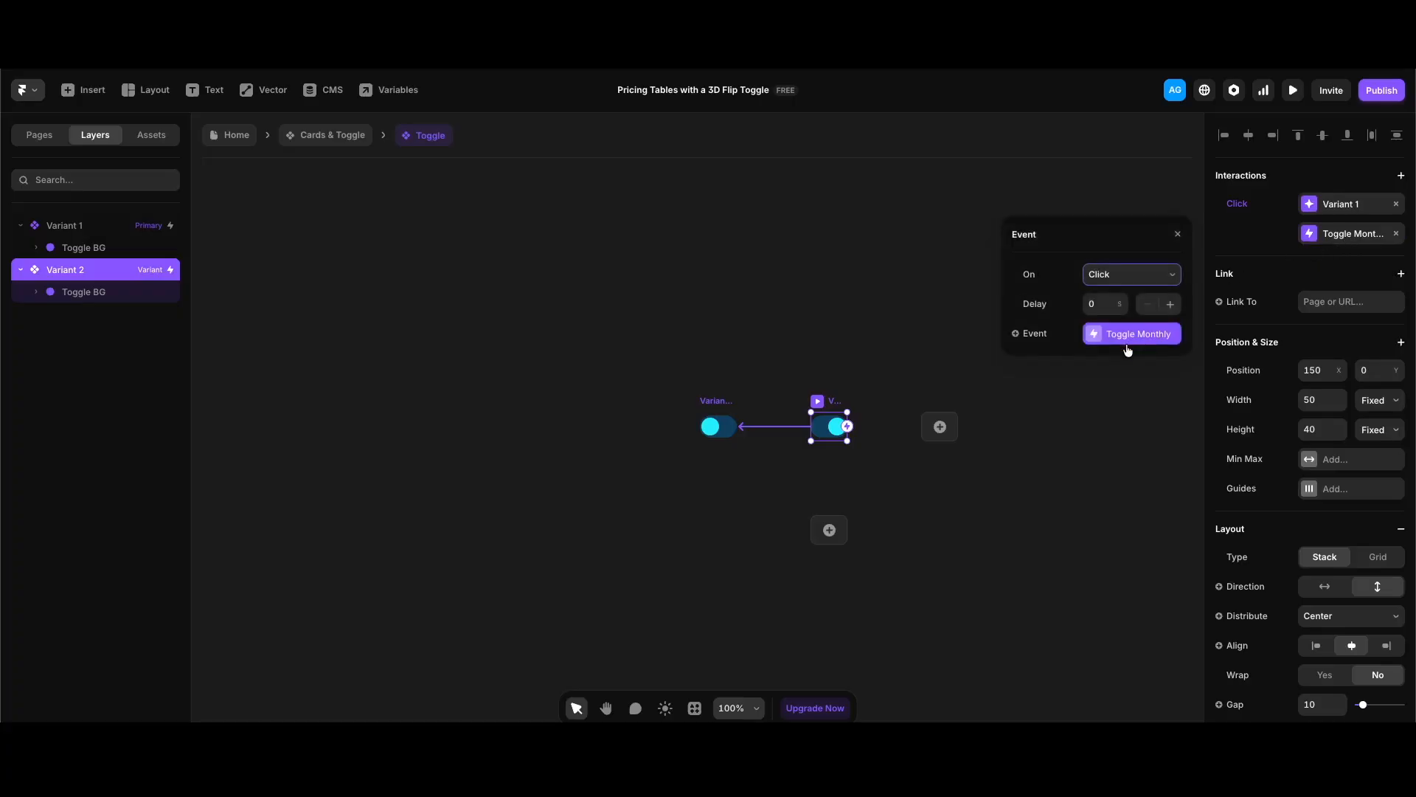
pyautogui.click(557, 435)
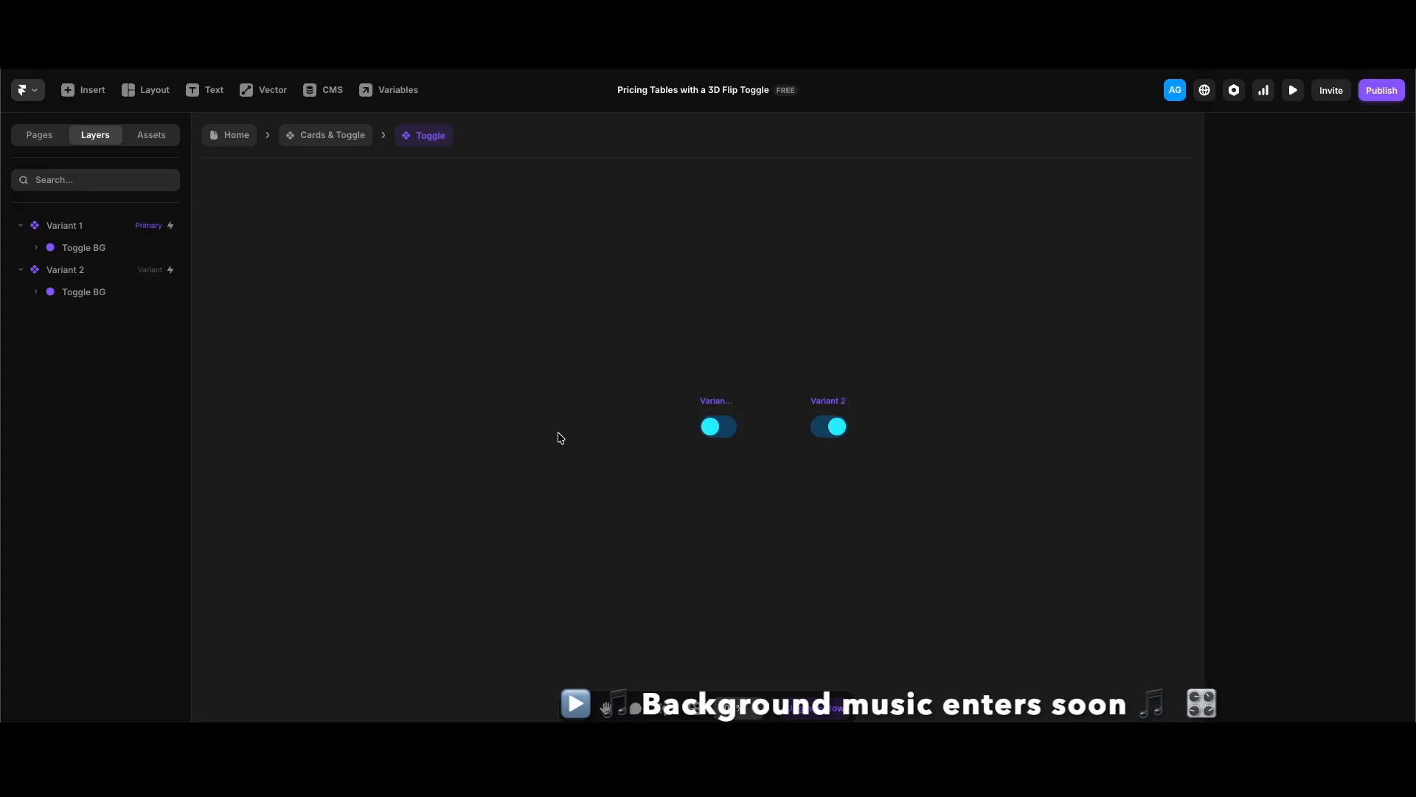
# Step: Return to the Cards & Toggle component and examine the toggle's Set Variant settings for the Toggle Yearly and Toggle Monthly events
pyautogui.click(330, 137)
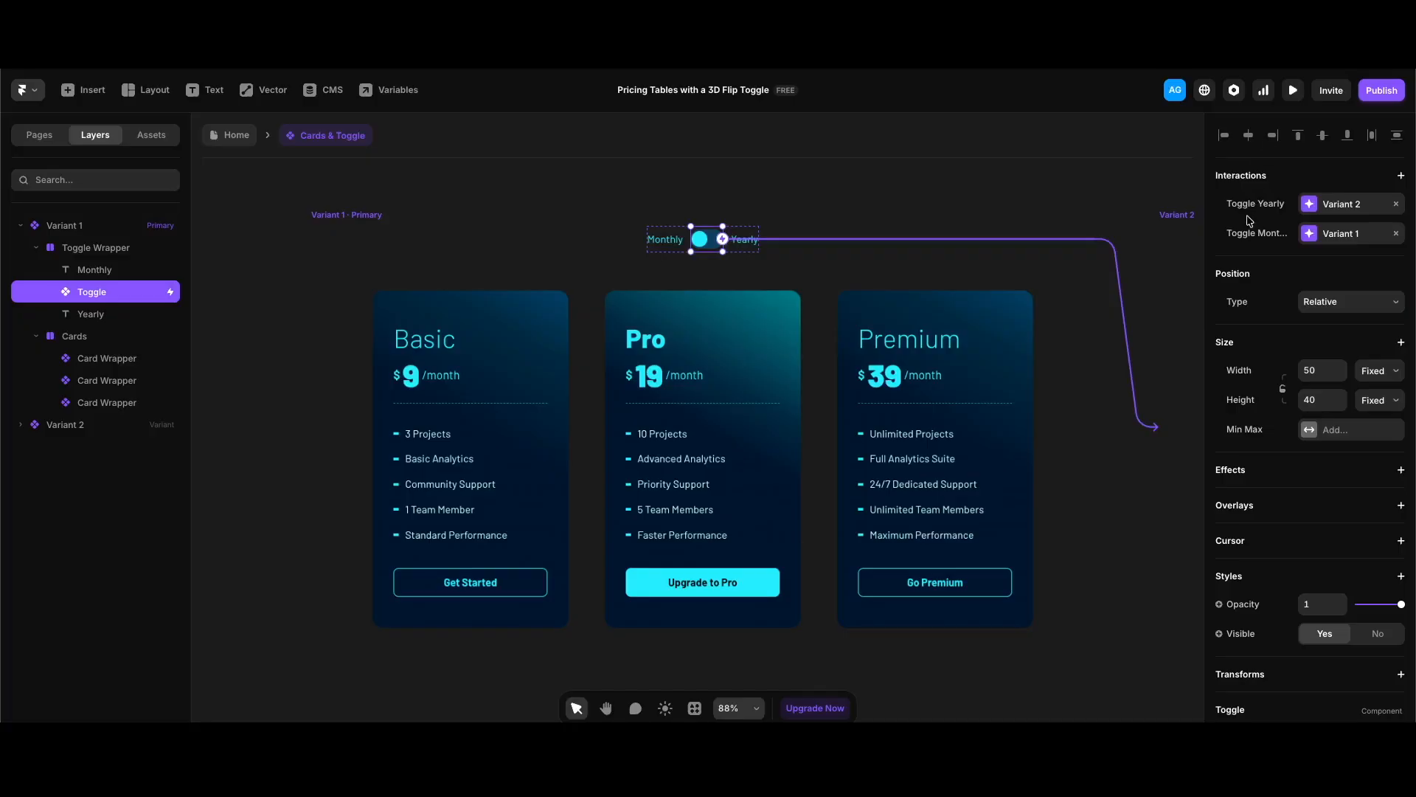
pyautogui.click(1343, 206)
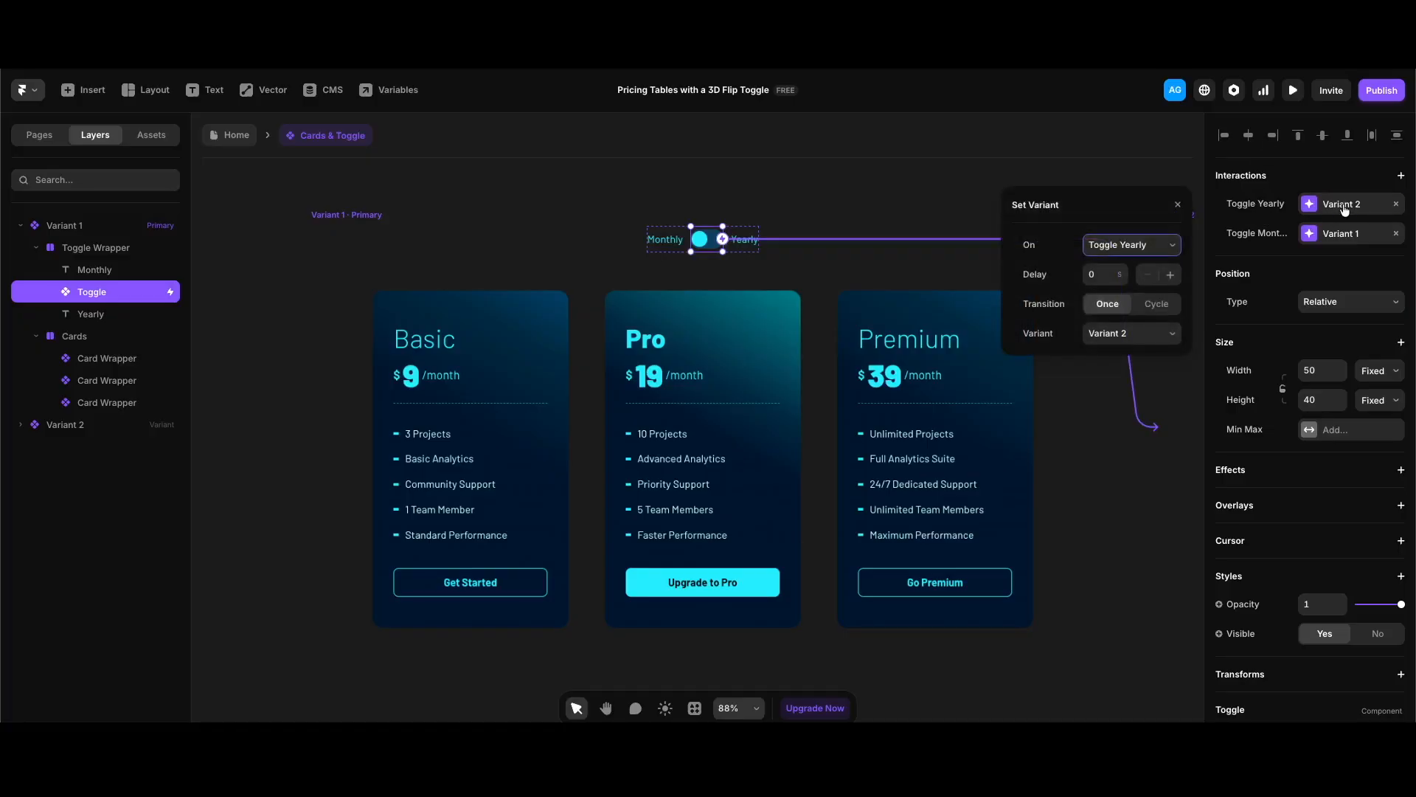
pyautogui.click(1343, 234)
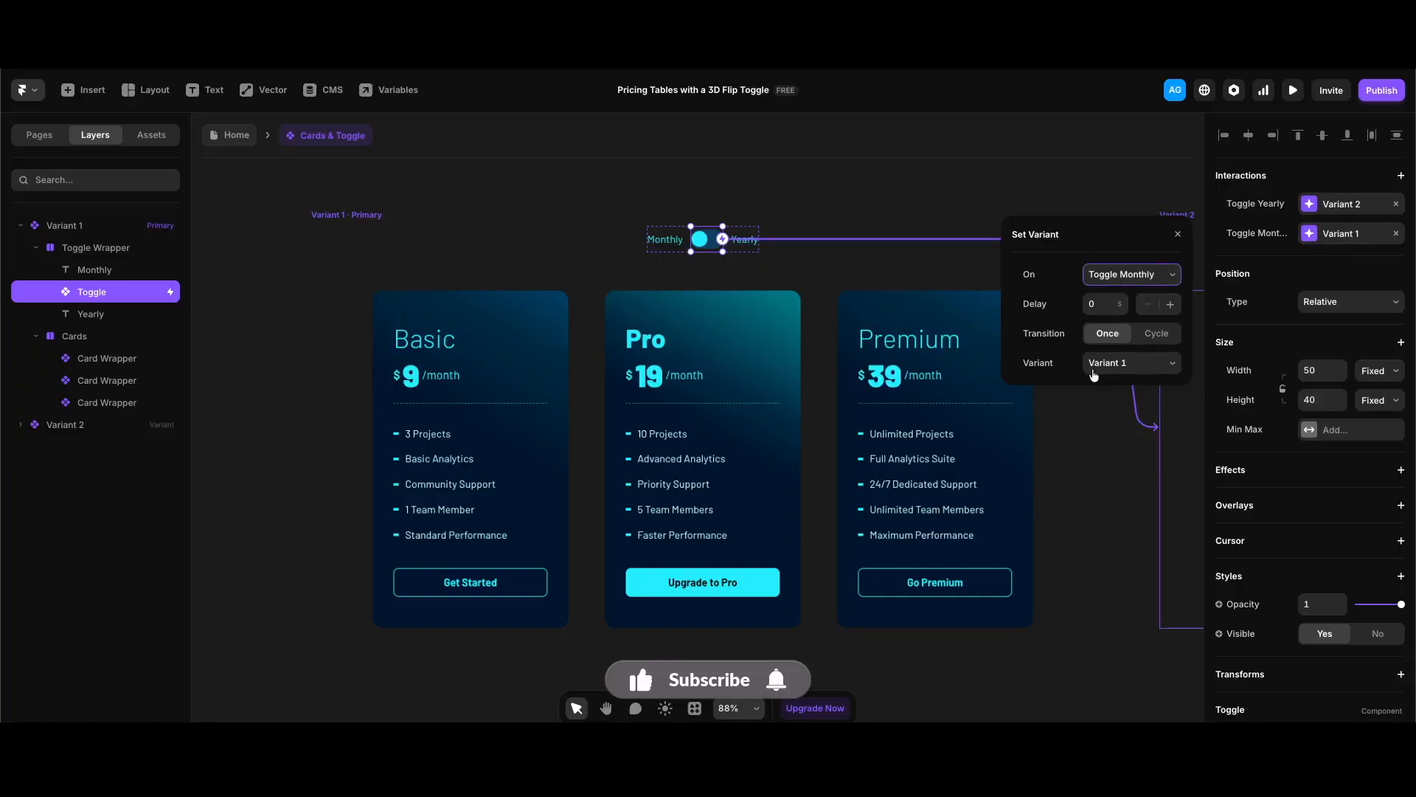
# Step: Open the Card Wrapper component and compare the spring transition settings of the yearly variants 1-2, 2-2 and 3-2
pyautogui.hotkey('shift', '1')
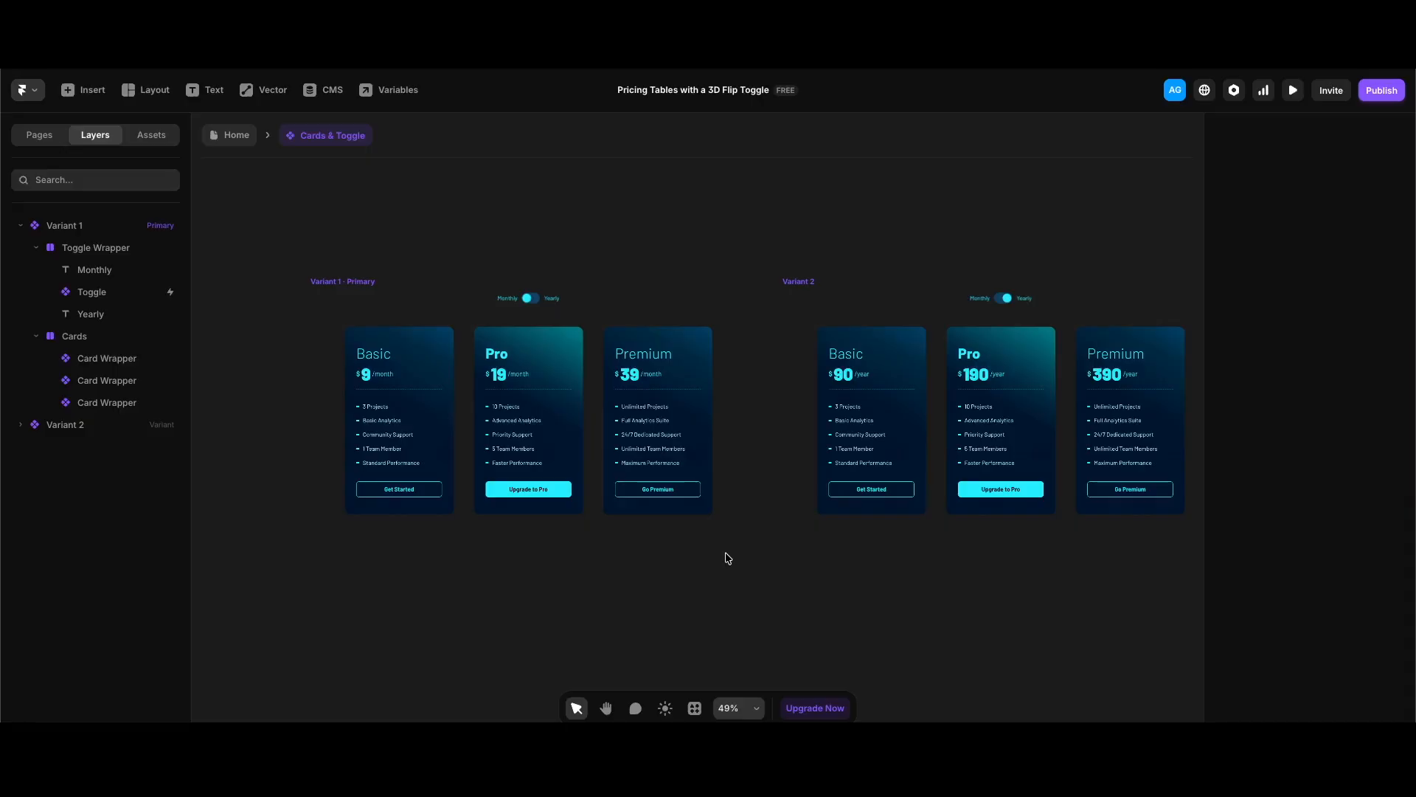
pyautogui.click(431, 402)
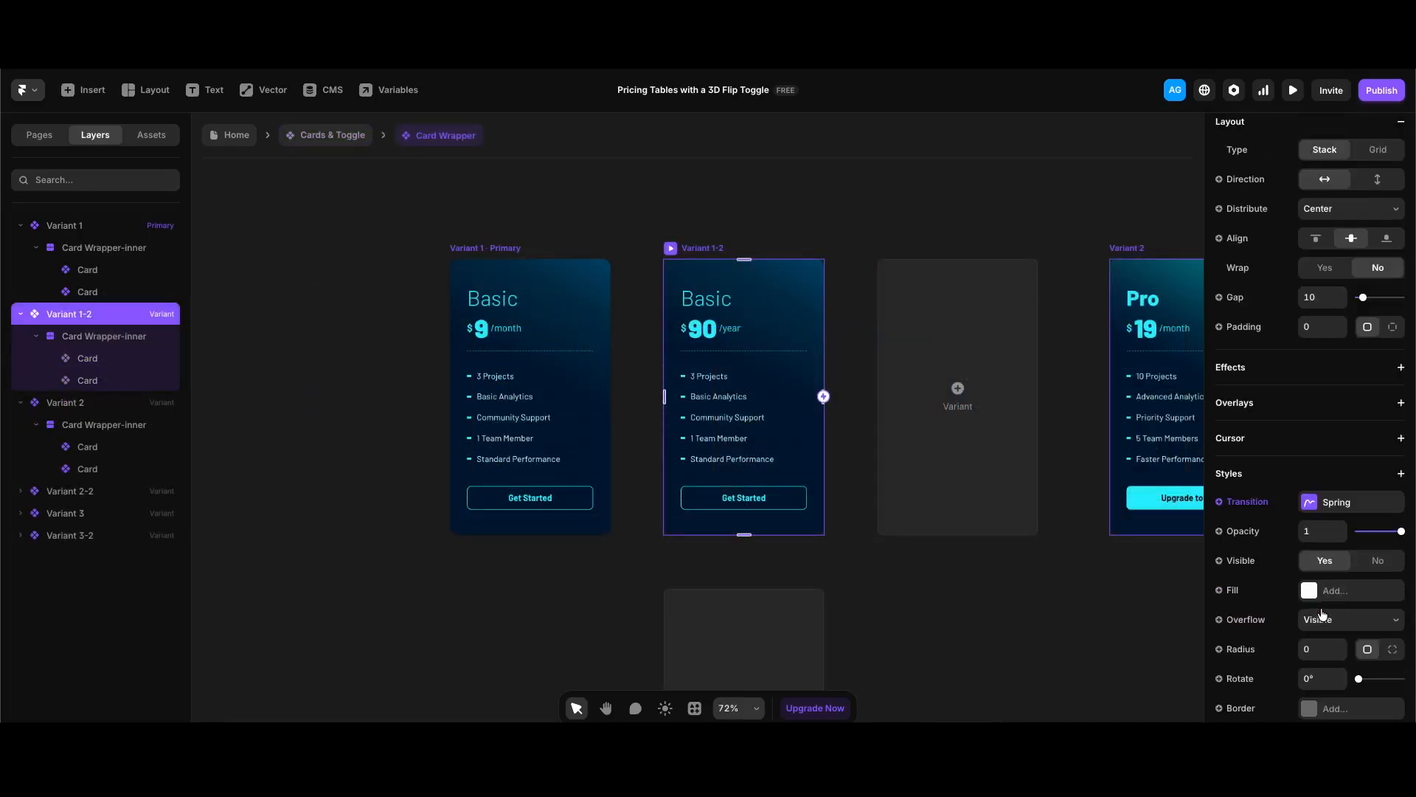
pyautogui.click(1350, 503)
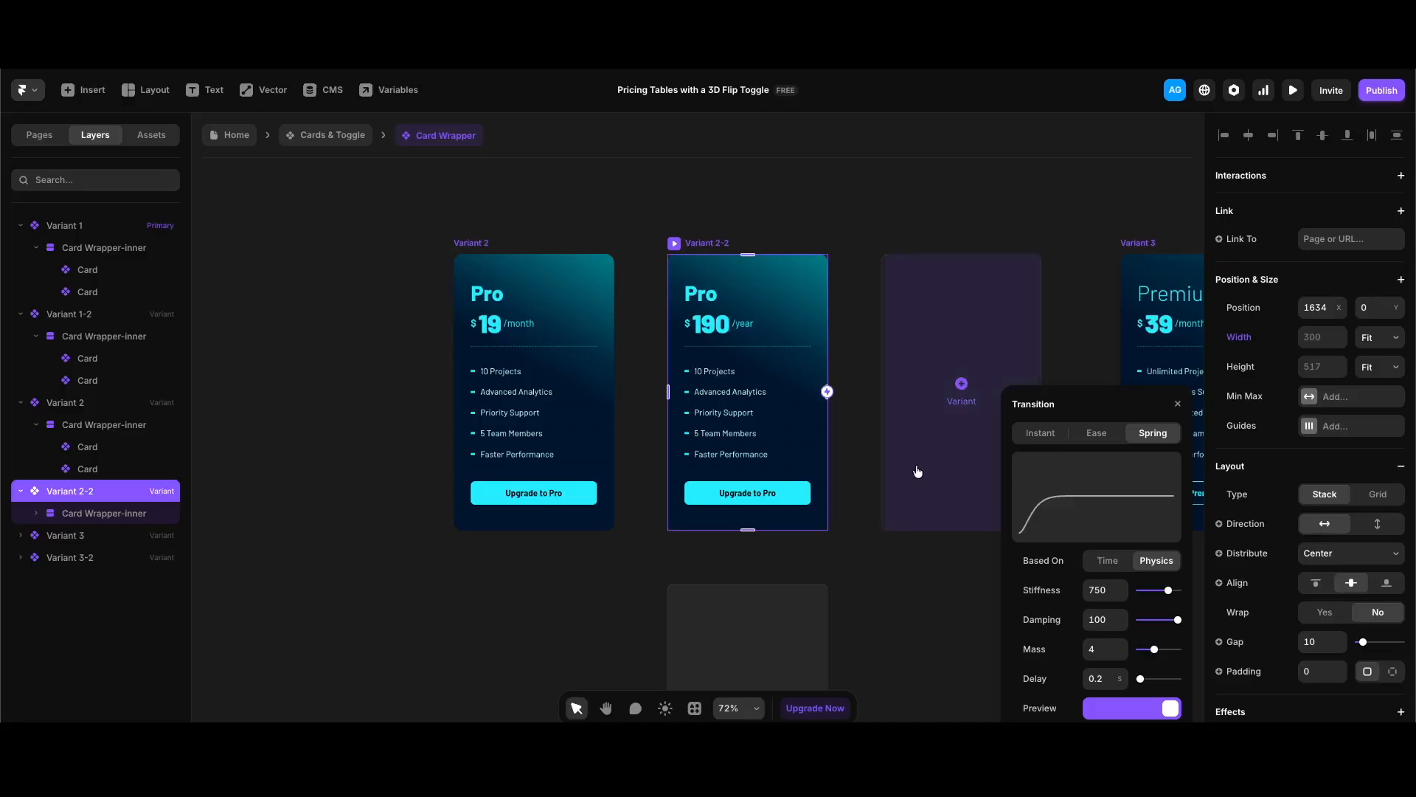
pyautogui.hscroll(6, 961, 391)
pyautogui.click(922, 245)
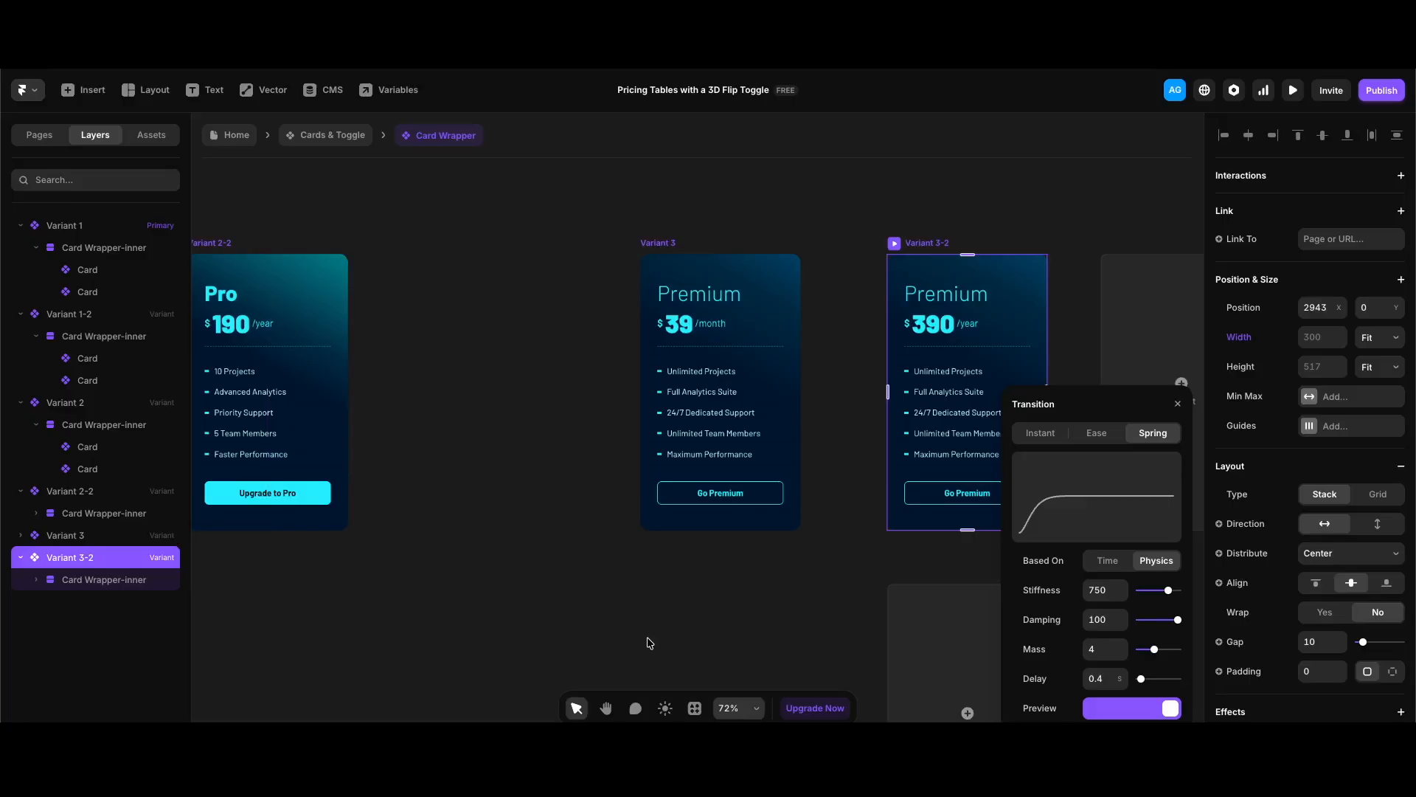
# Step: Review the style settings of the monthly Card Wrapper variants, Variant 3 and Variant 2
pyautogui.click(665, 245)
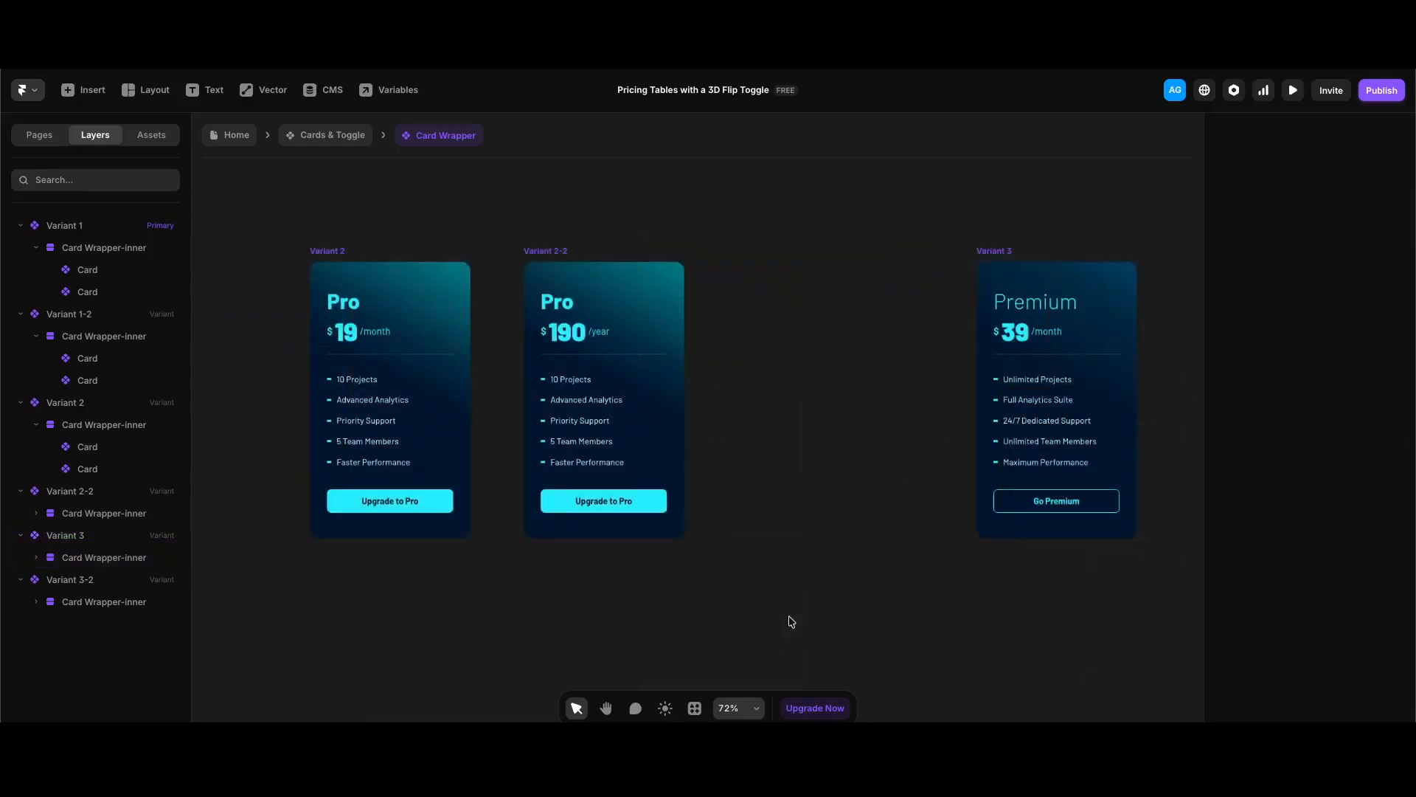
pyautogui.click(320, 252)
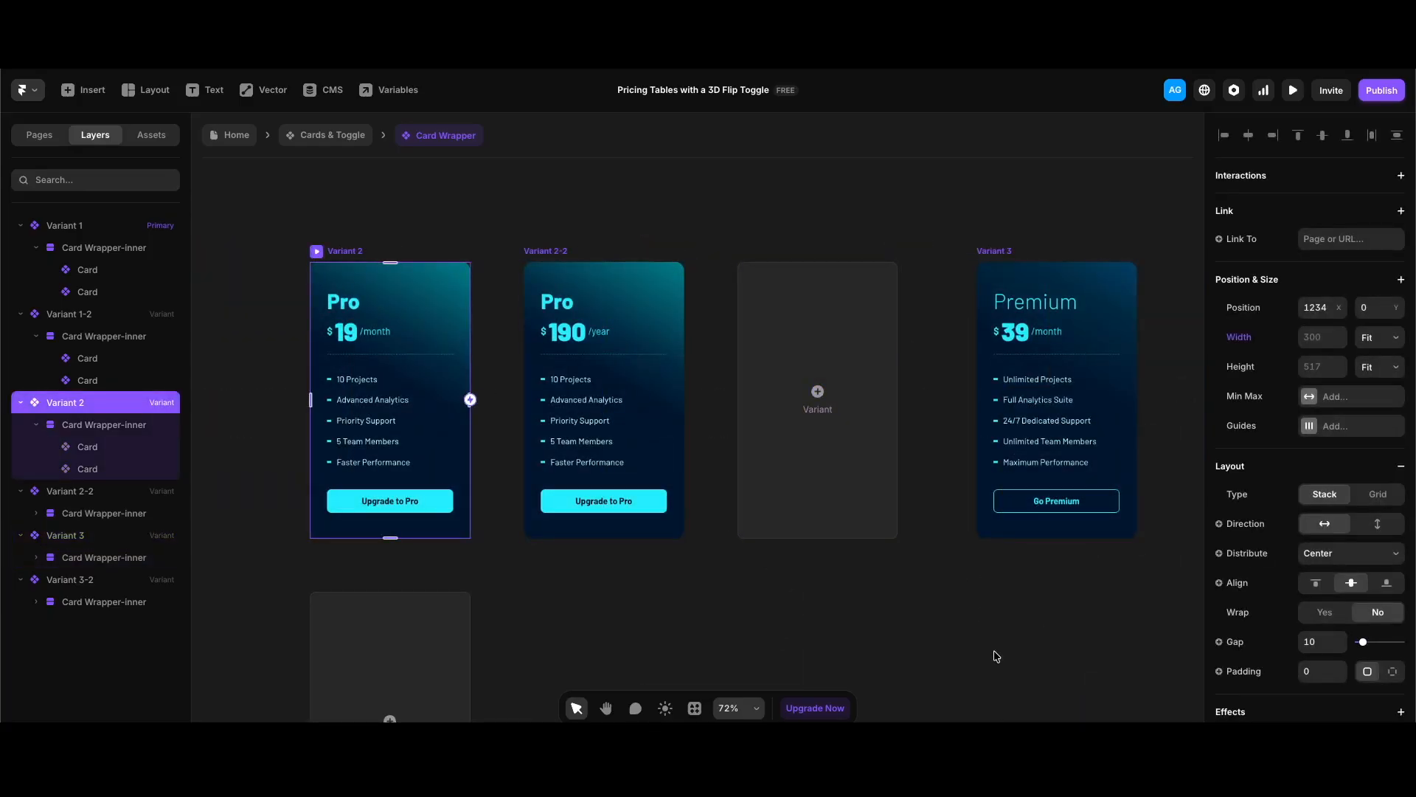
pyautogui.scroll(-5, 1263, 601)
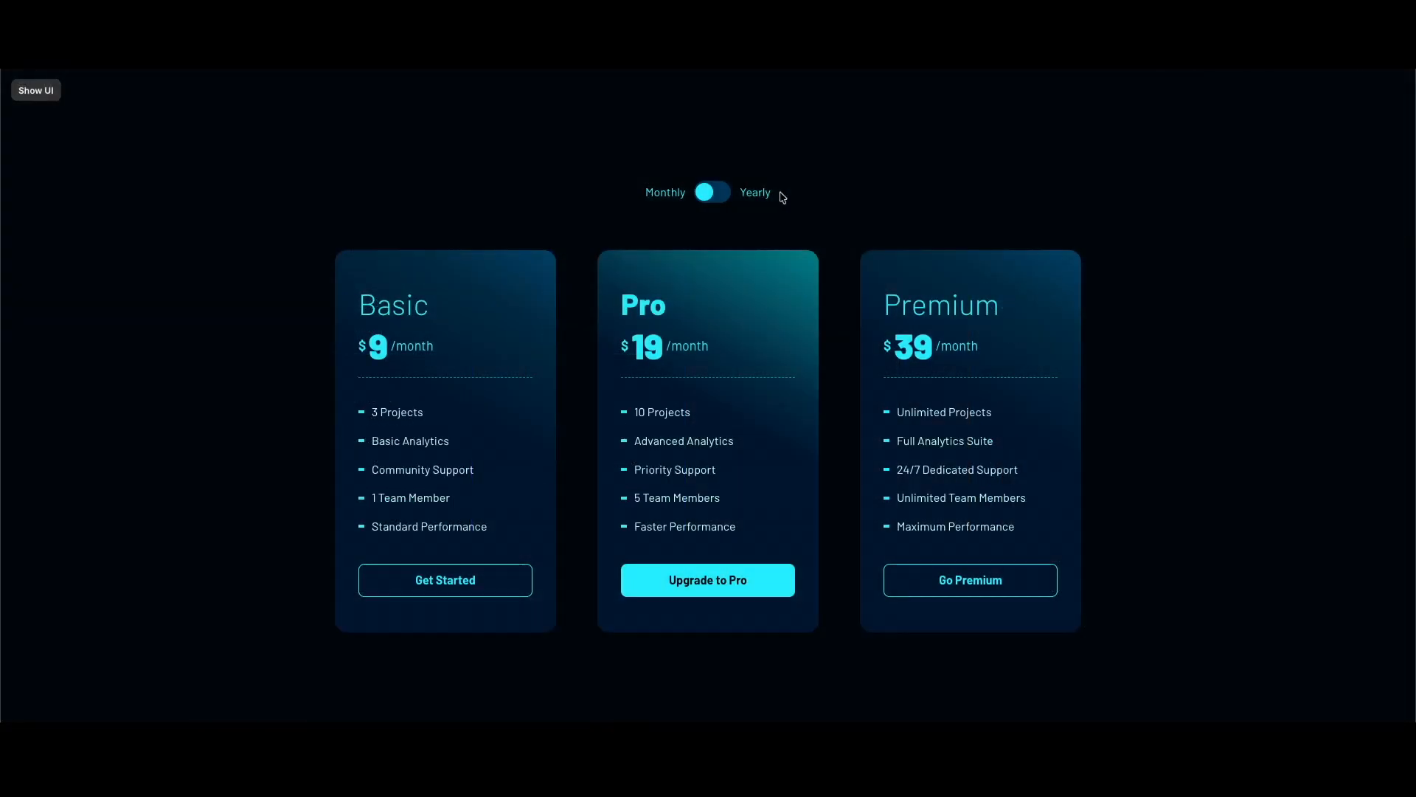
# Step: Test the 3D flip in the preview by switching the pricing toggle to yearly, back to monthly and to yearly again
pyautogui.click(711, 193)
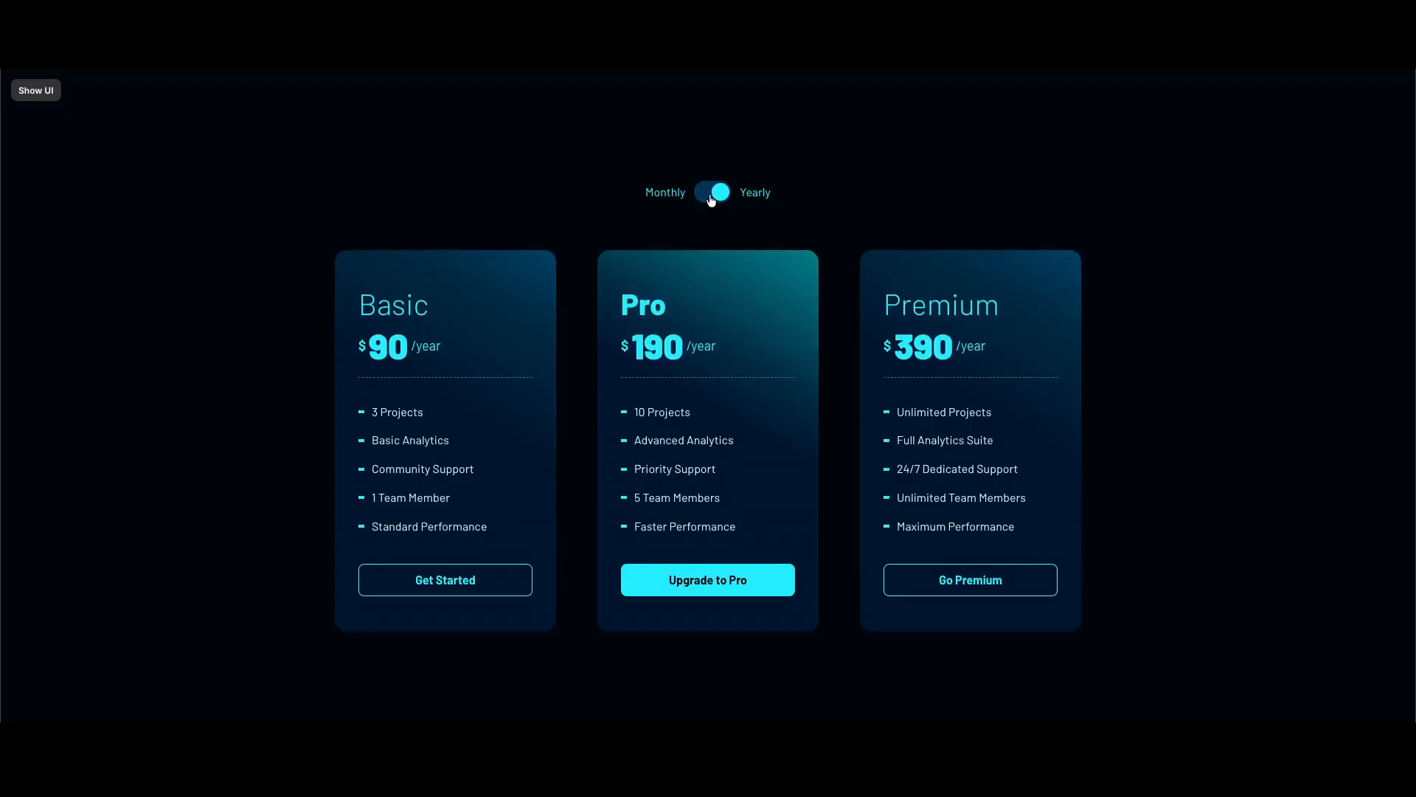
pyautogui.click(710, 195)
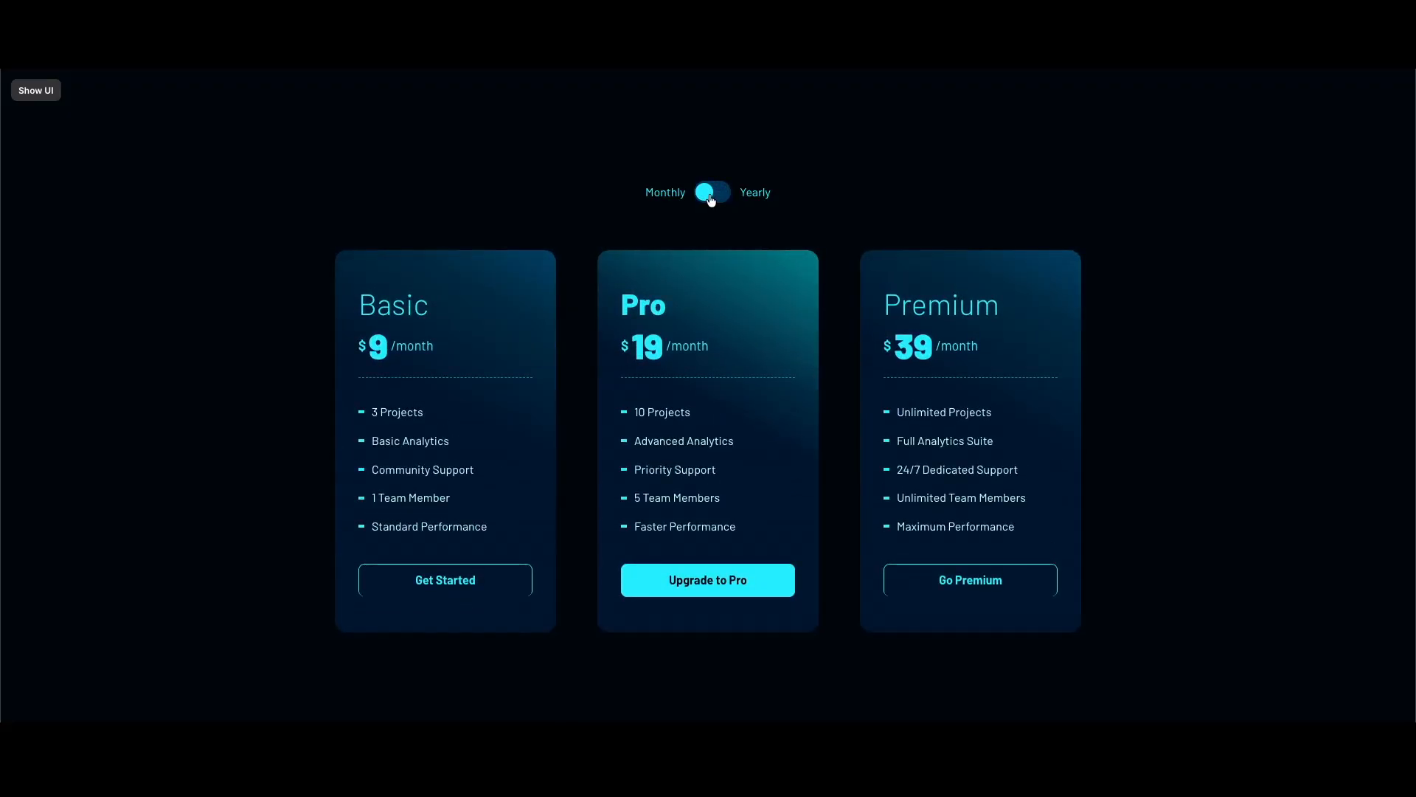
pyautogui.click(710, 195)
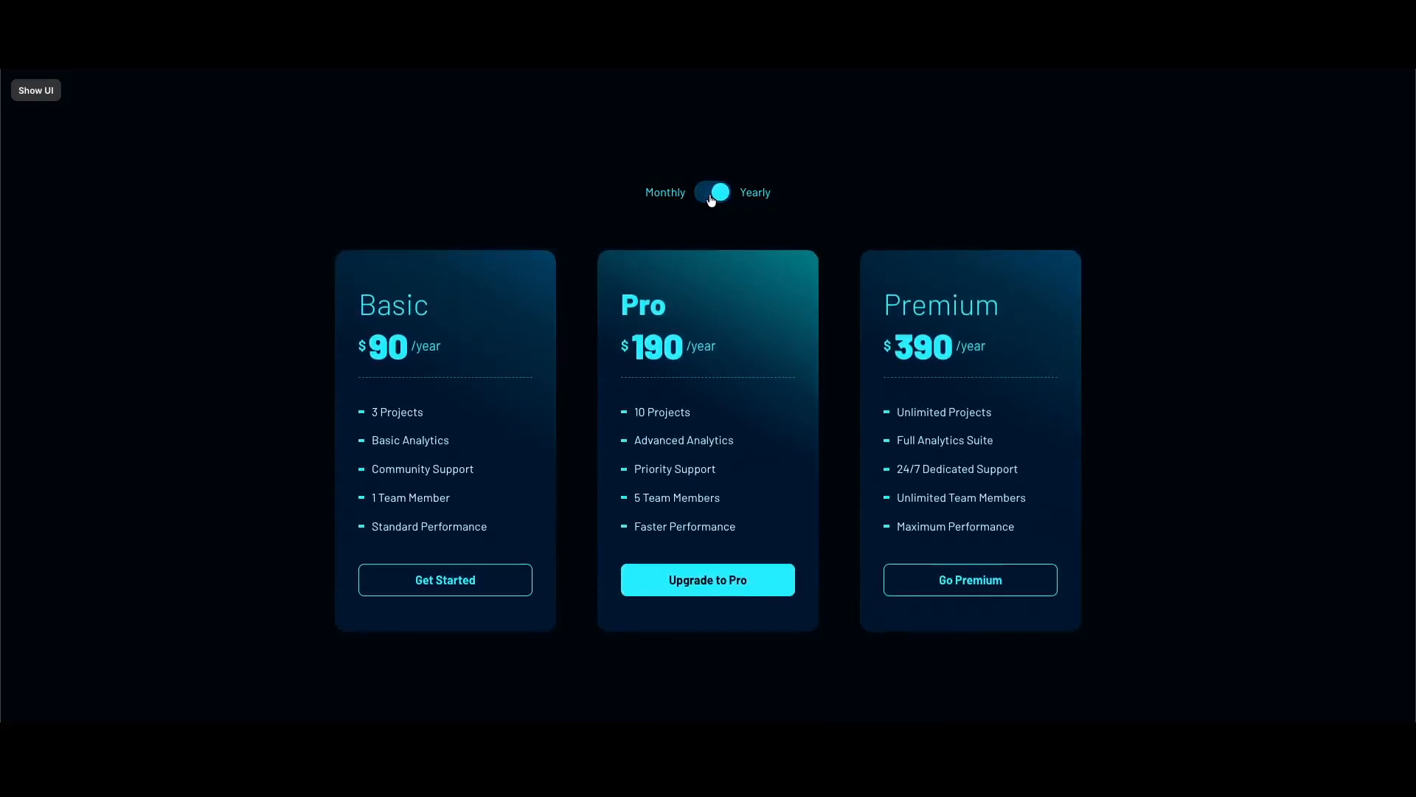